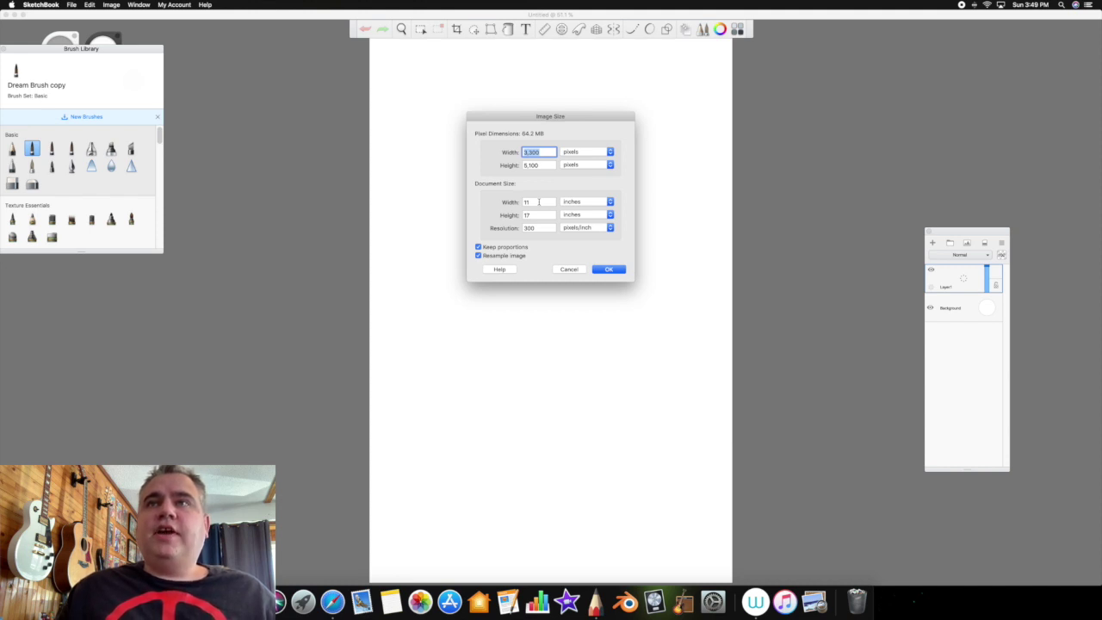
# Accept the image size of 11 by 17 inches at 300 pixels/inch
pyautogui.moveTo(539, 229); pyautogui.dragTo(512, 228)
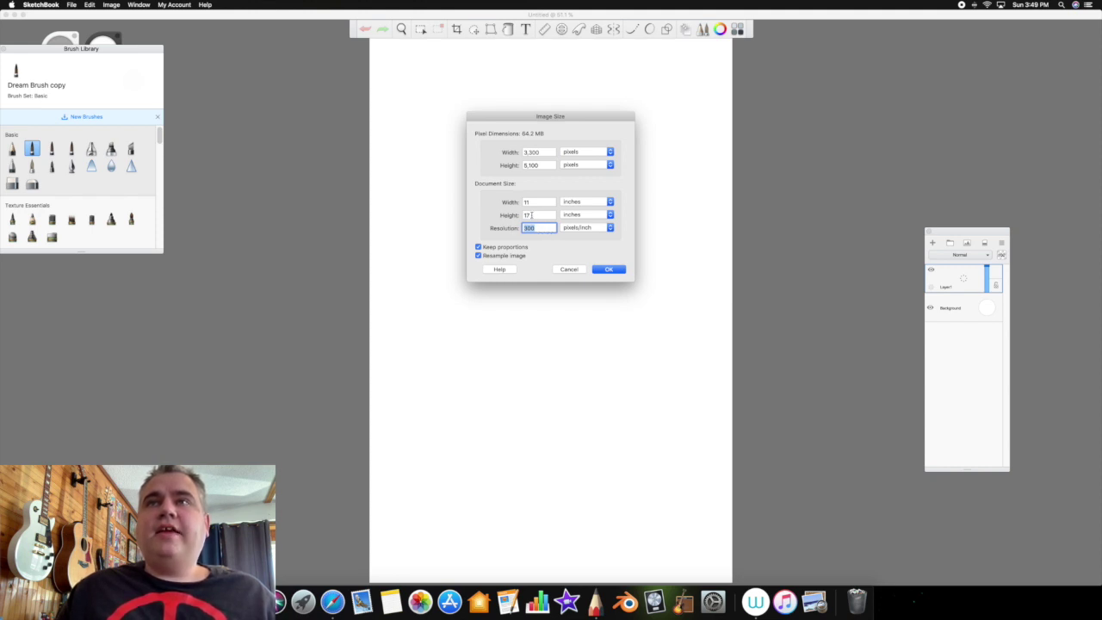
pyautogui.click(531, 216)
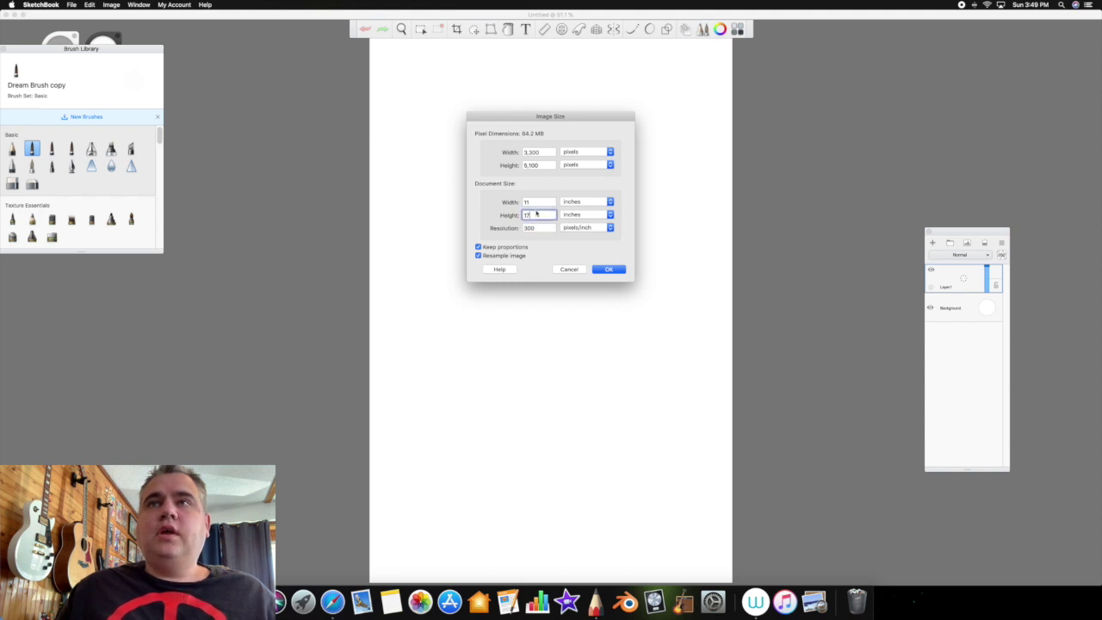
pyautogui.click(608, 270)
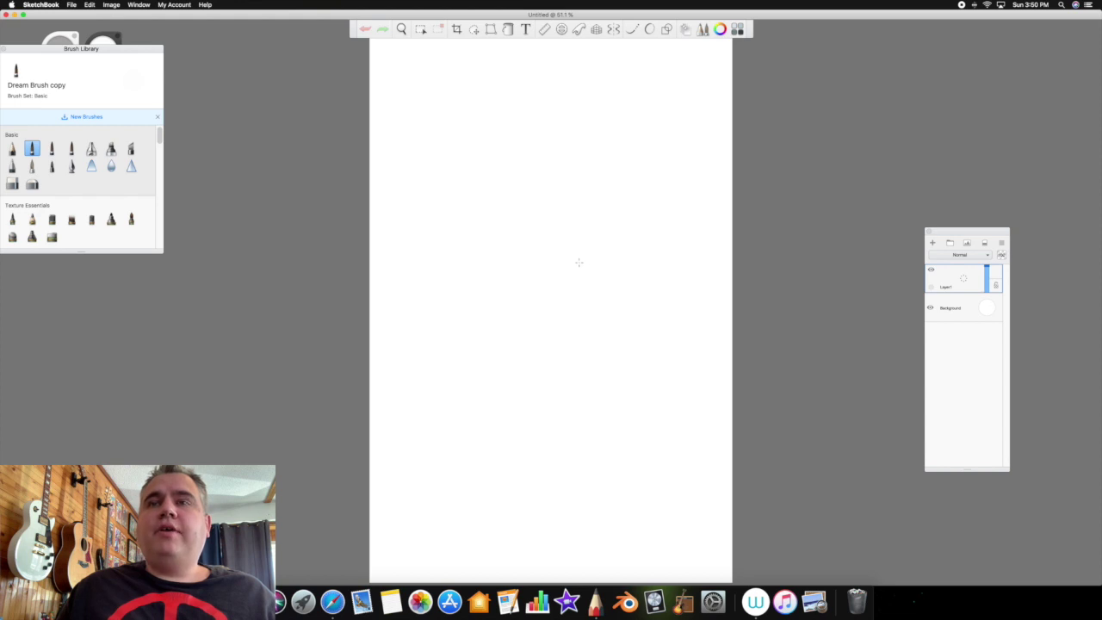
# Open Scale.tif from the Reference folder in Preview and copy the entire image
pyautogui.scroll(-1, 448, 257)
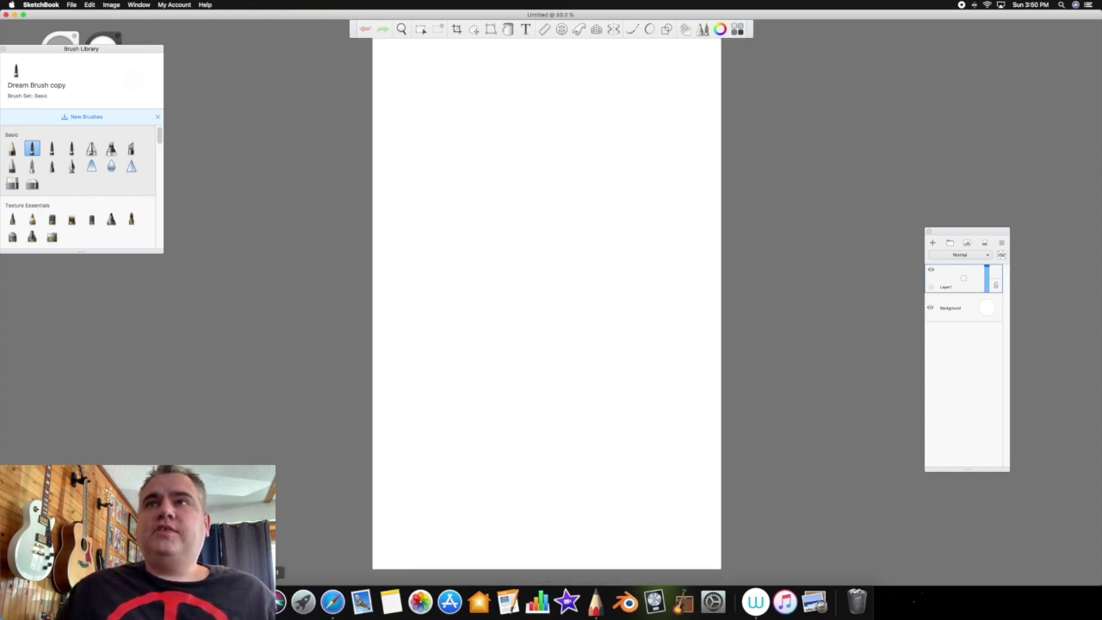
pyautogui.press('super+Tab')
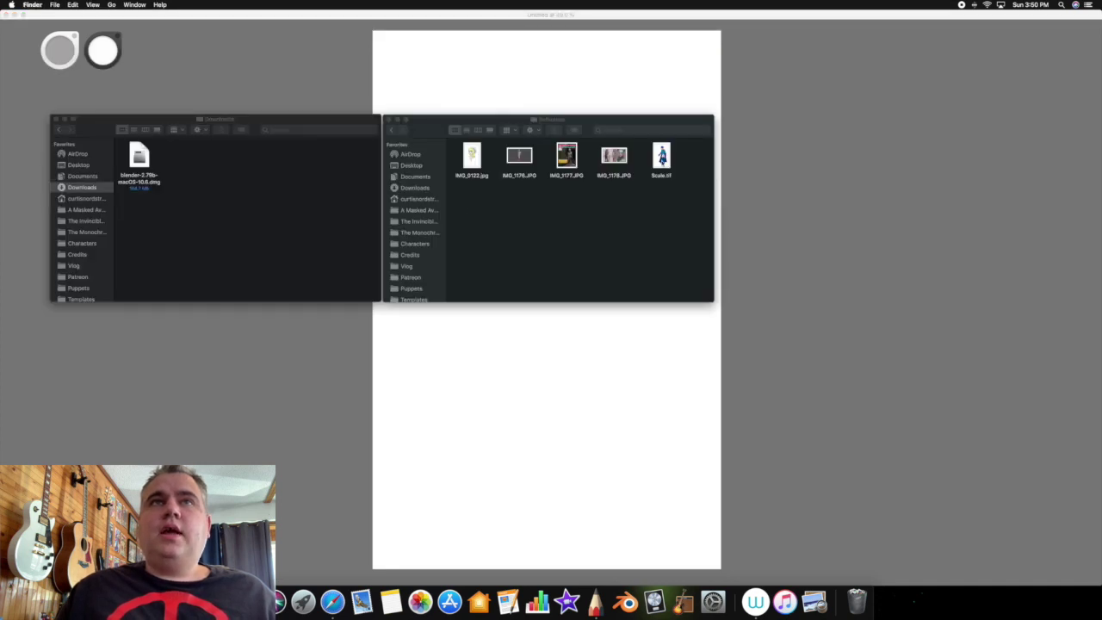
pyautogui.doubleClick(662, 159)
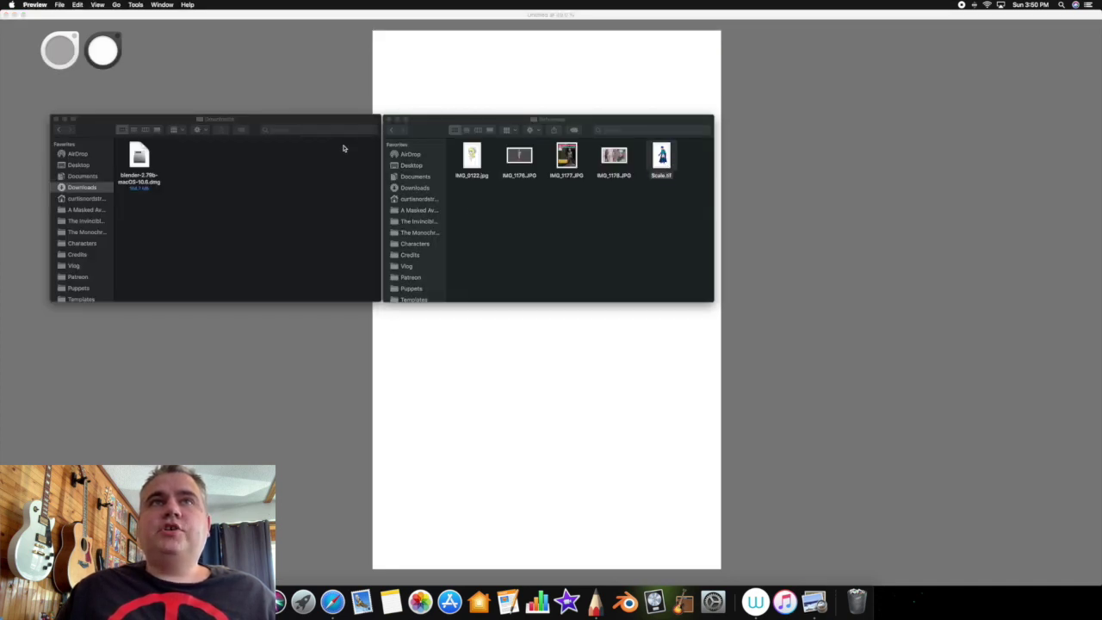
pyautogui.click(78, 4)
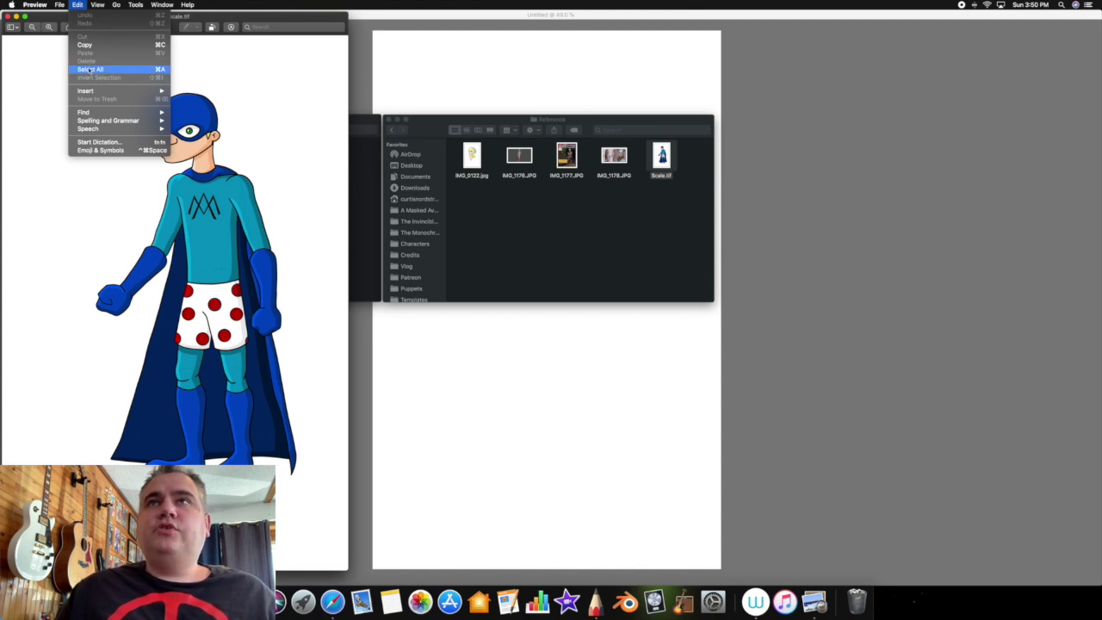
pyautogui.click(89, 69)
pyautogui.click(77, 5)
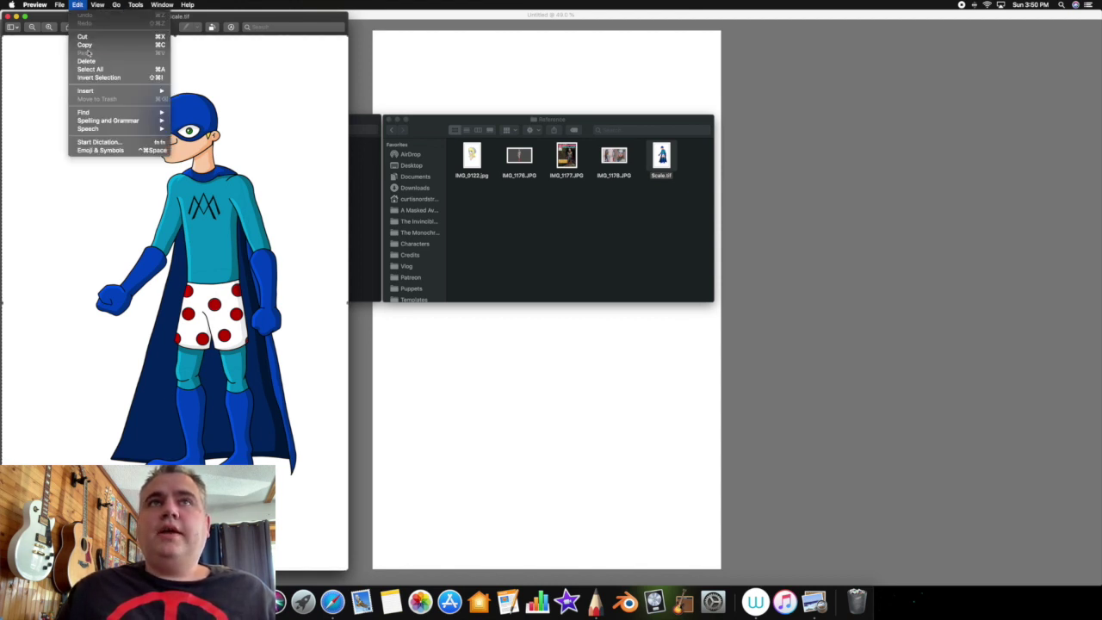
pyautogui.click(85, 45)
# Switch back to SketchBook and paste the copied superhero figure onto the canvas as a new layer
pyautogui.click(493, 13)
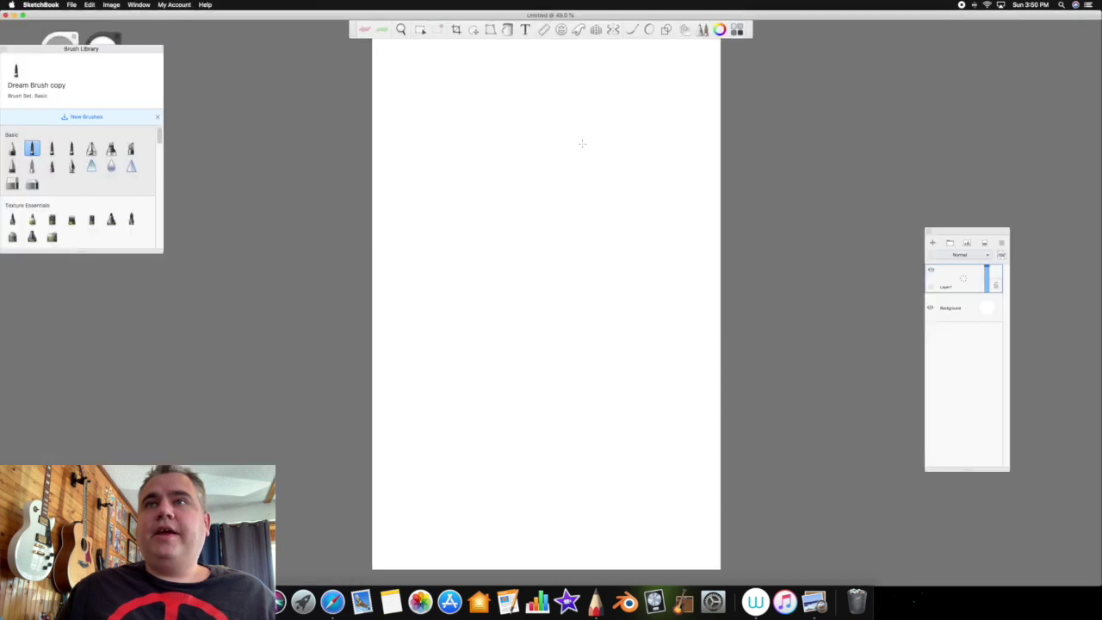
pyautogui.click(89, 5)
pyautogui.click(112, 66)
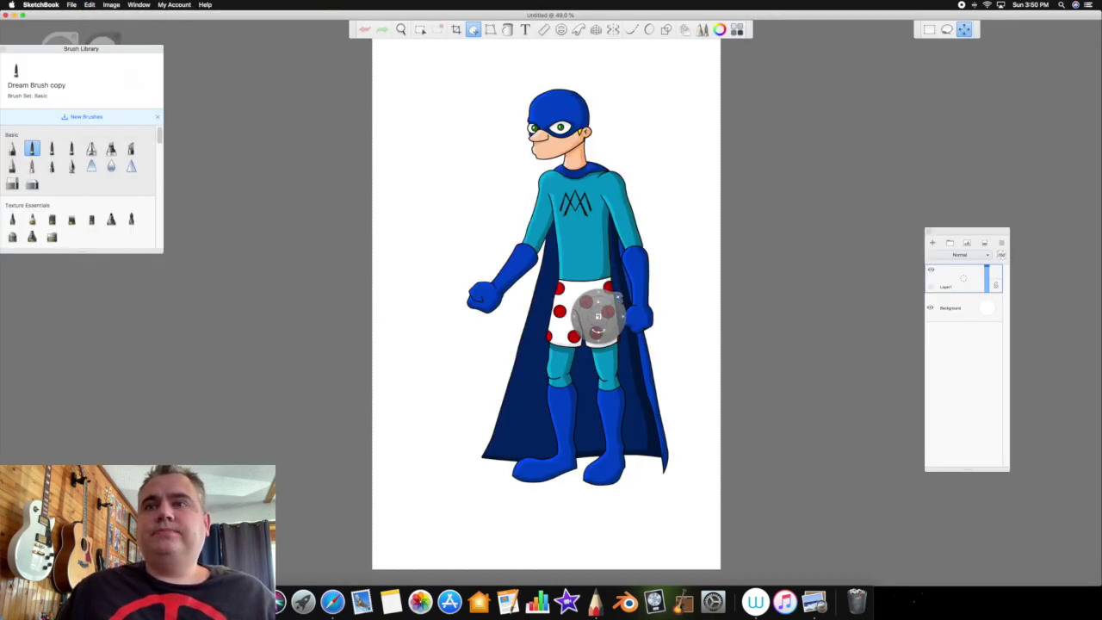
pyautogui.click(617, 298)
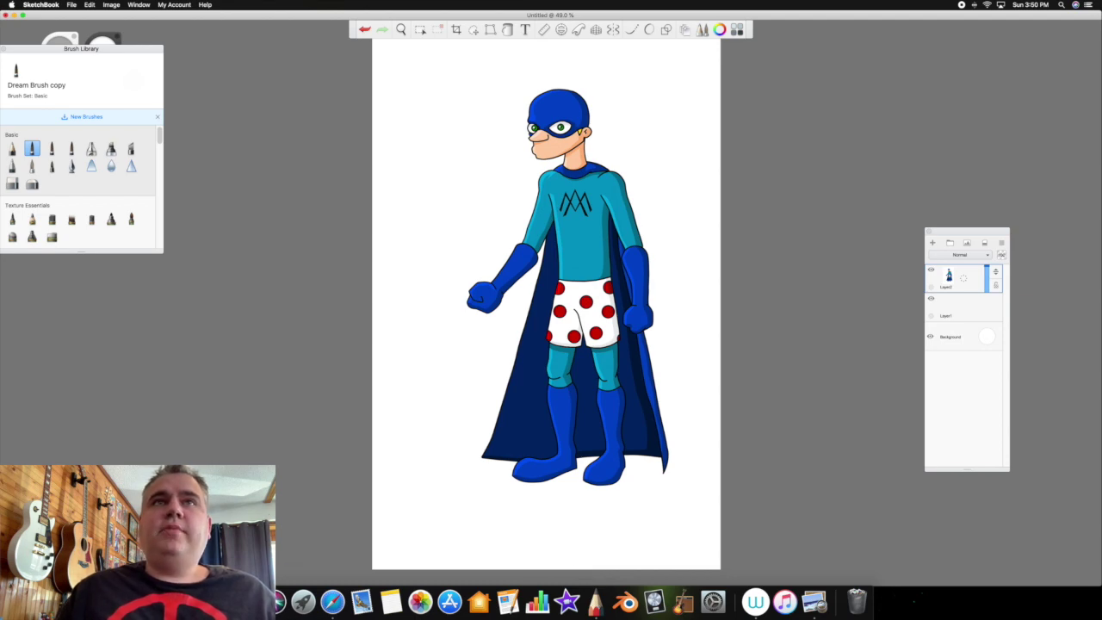
# Open IMG_1178.JPG from the Reference folder in Preview, copy the entire image, and close both Preview images
pyautogui.click(244, 601)
pyautogui.doubleClick(615, 153)
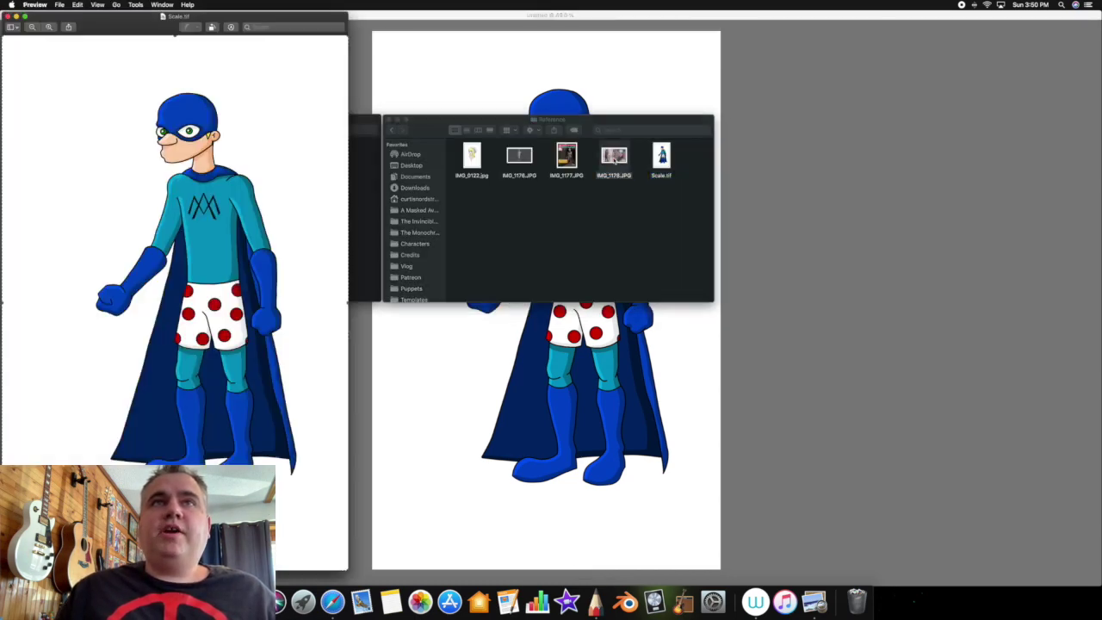
pyautogui.click(76, 5)
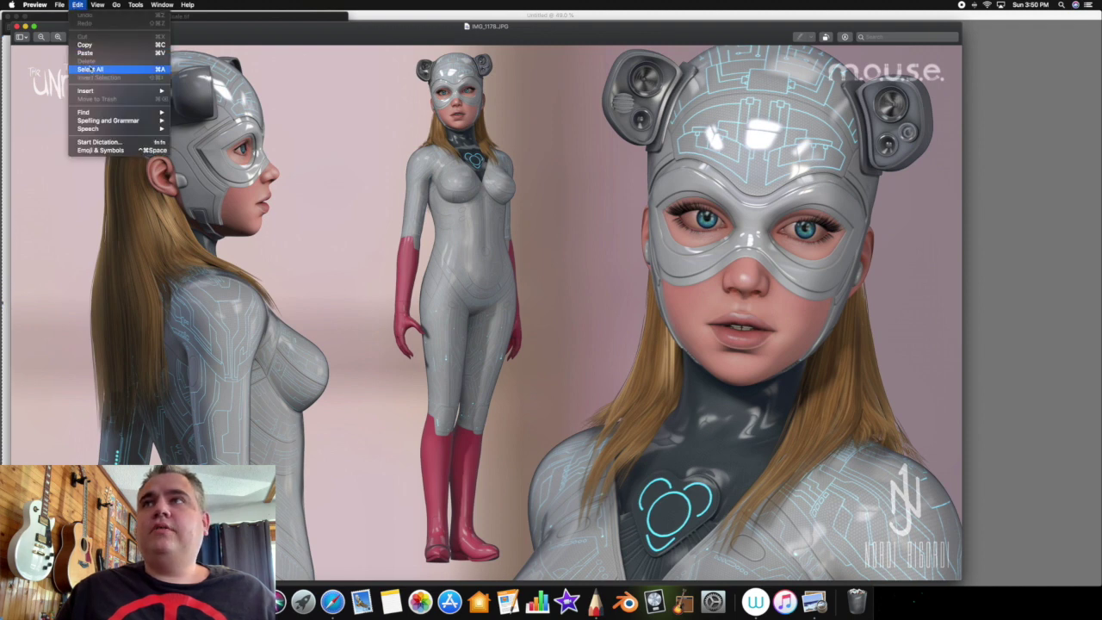
pyautogui.press('super+a')
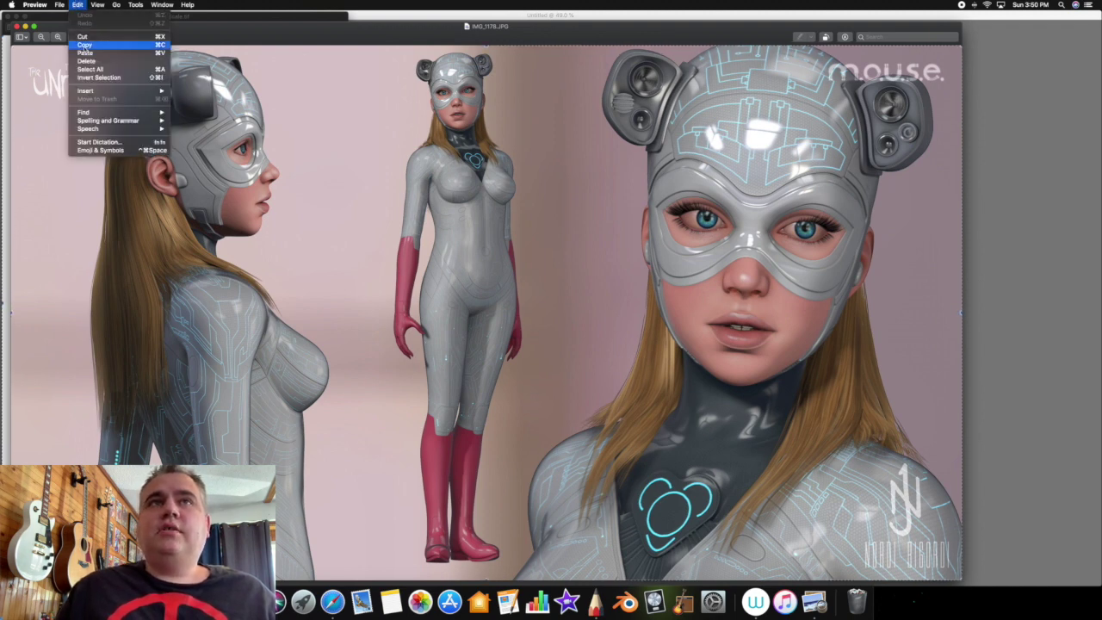
pyautogui.click(84, 45)
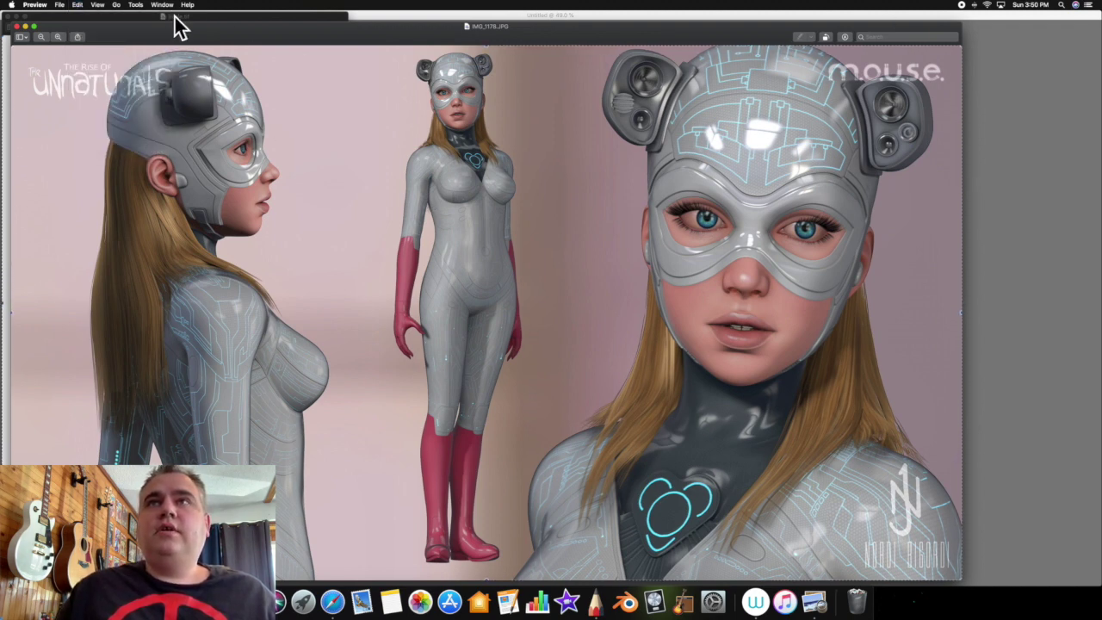
pyautogui.click(16, 26)
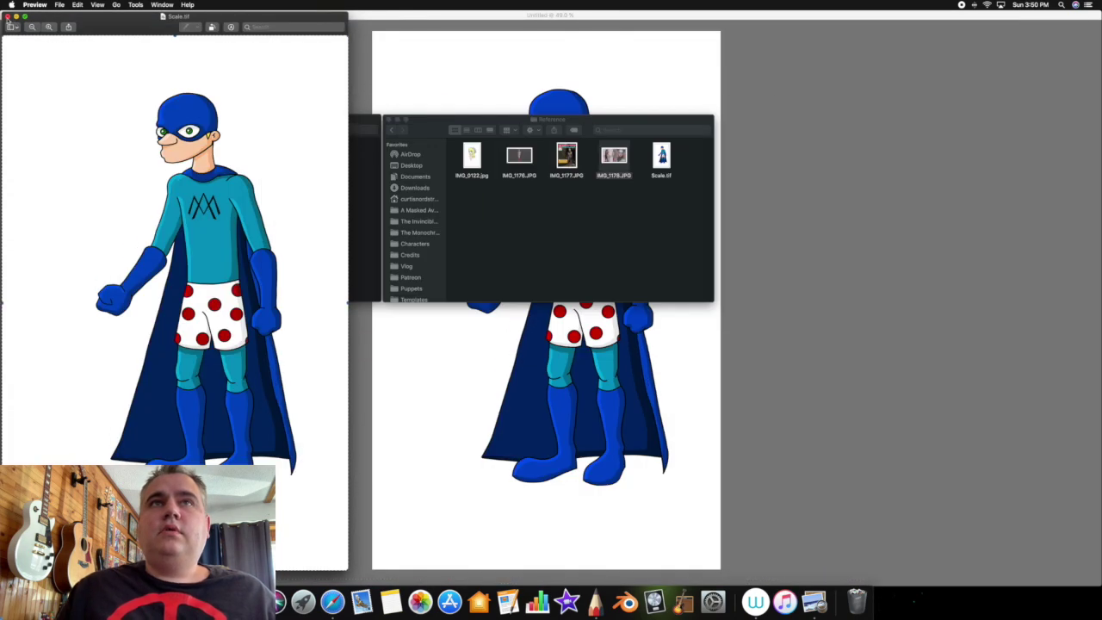
pyautogui.click(7, 16)
# Paste the three-view character image into the SketchBook canvas and position it at the top of the page
pyautogui.click(568, 70)
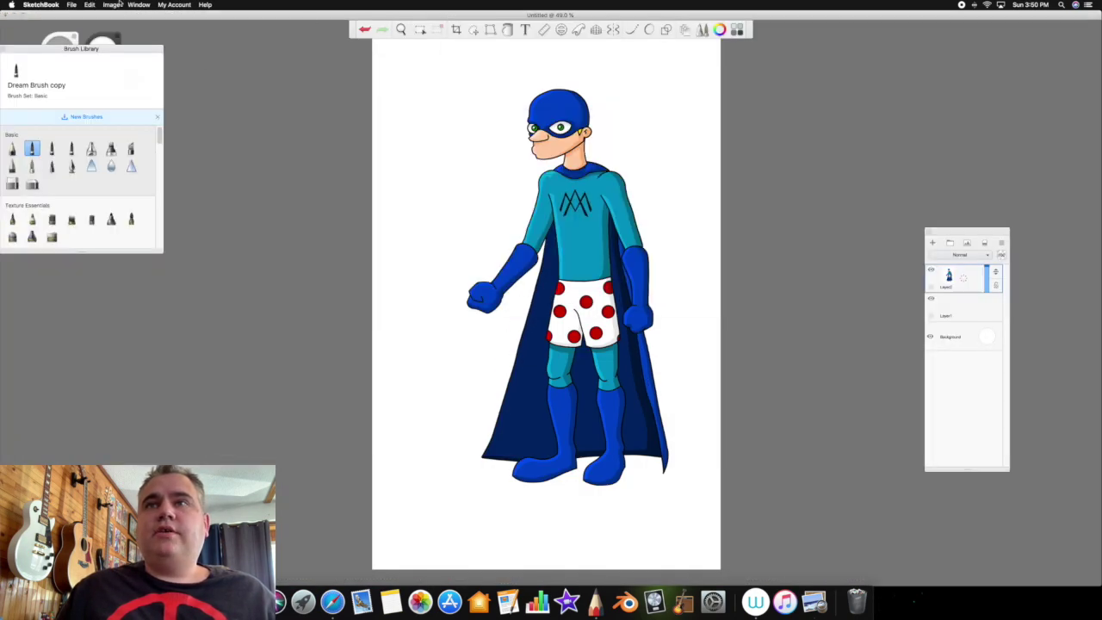
pyautogui.click(92, 5)
pyautogui.click(99, 62)
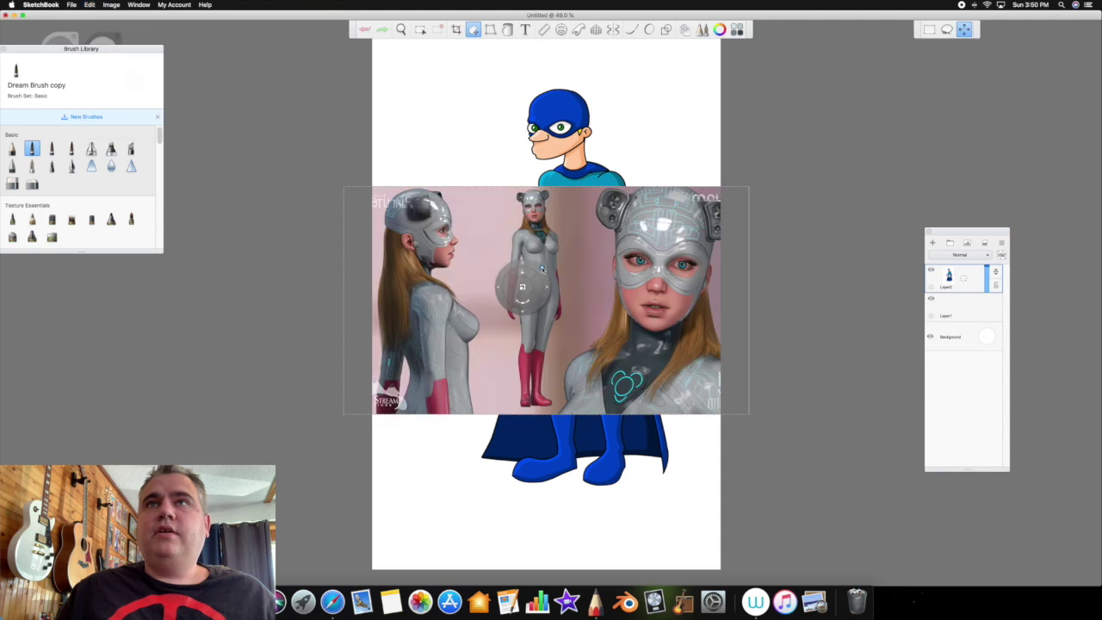
pyautogui.moveTo(523, 287); pyautogui.dragTo(564, 180)
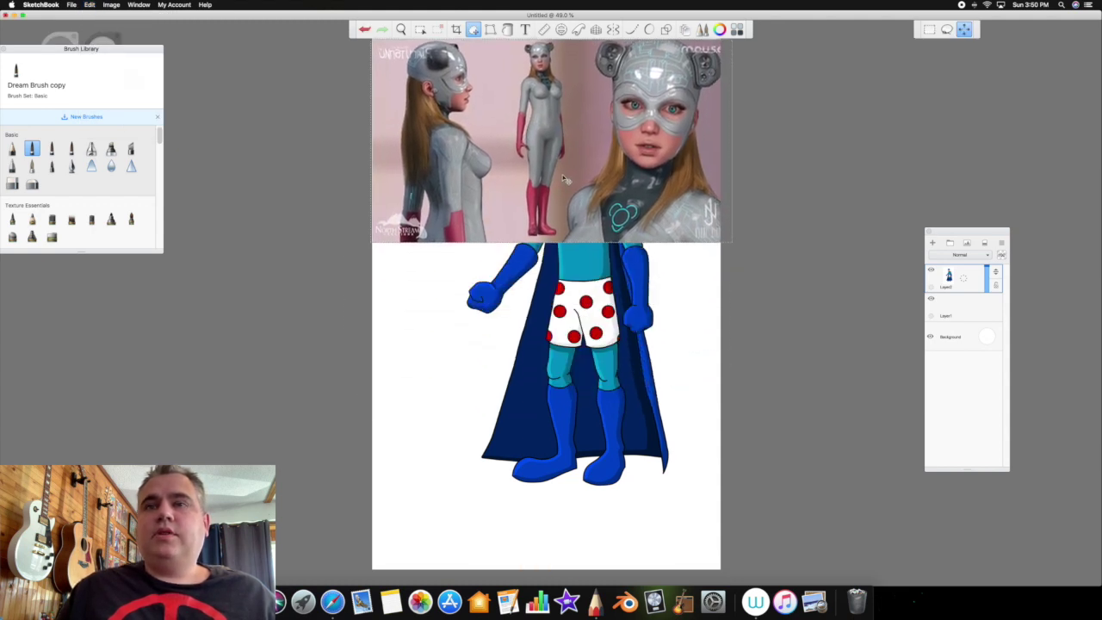
pyautogui.click(579, 232)
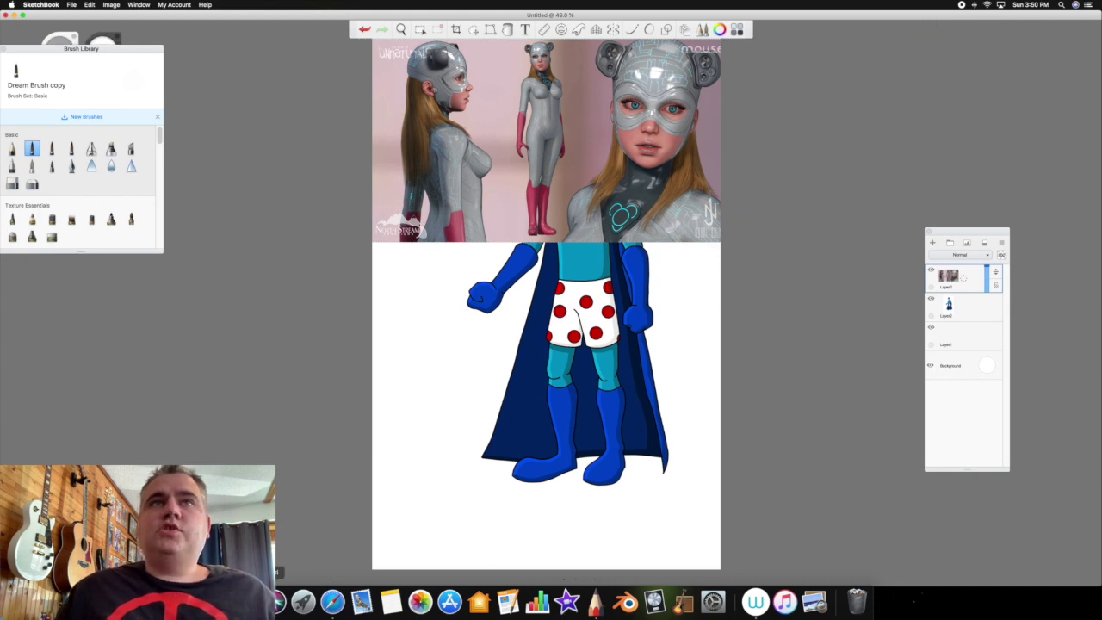
# Open the comic cover IMG_1177.JPG in Preview, copy the entire image, and close it
pyautogui.click(279, 603)
pyautogui.doubleClick(575, 157)
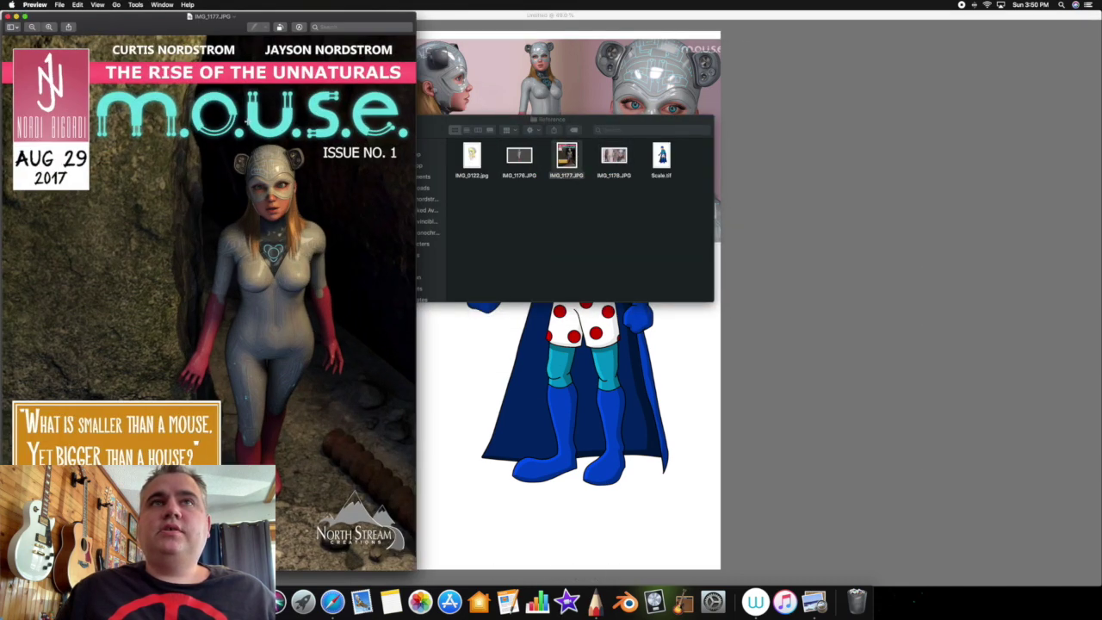
pyautogui.click(77, 5)
pyautogui.click(91, 69)
pyautogui.click(77, 4)
pyautogui.click(84, 45)
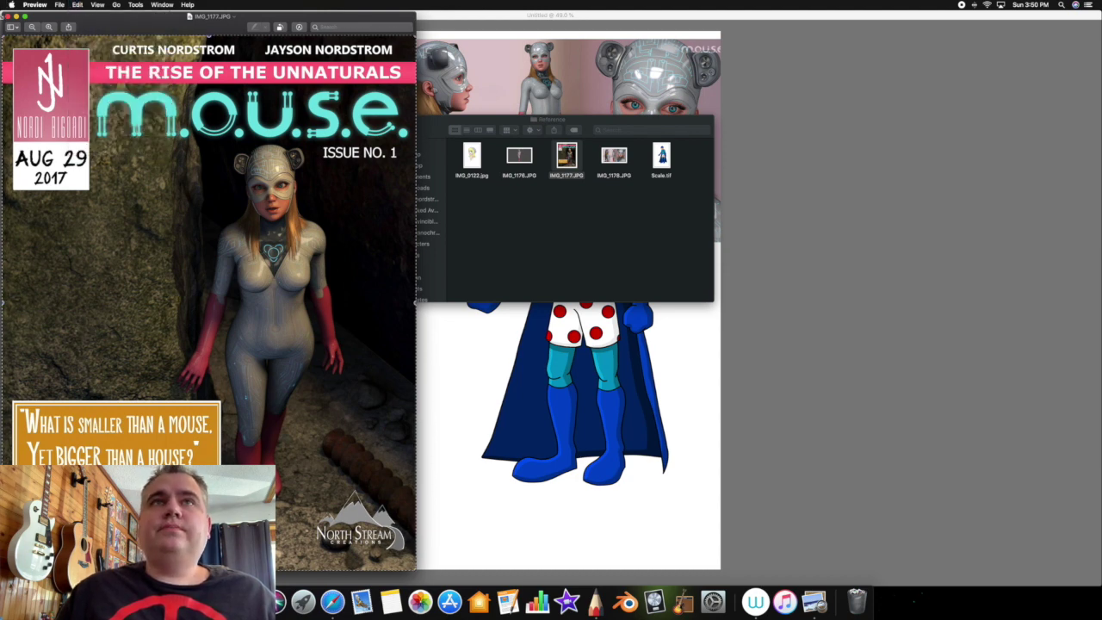
pyautogui.click(6, 17)
pyautogui.press('super+w')
# Paste the comic cover into the SketchBook canvas and place it at the page's left edge, below the three-view image
pyautogui.click(730, 17)
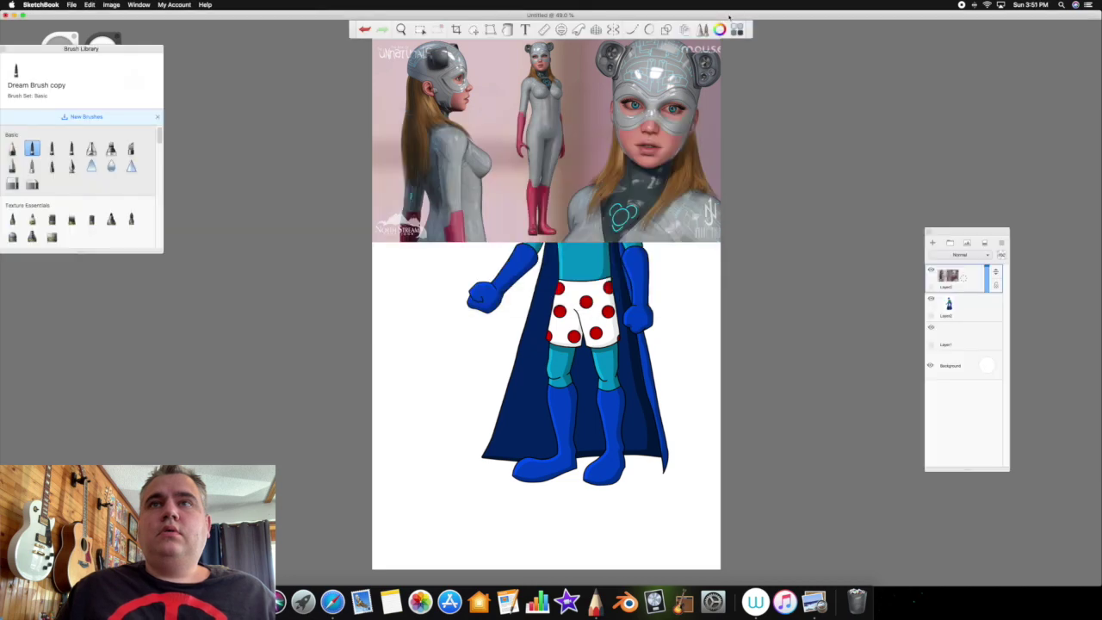
pyautogui.click(90, 4)
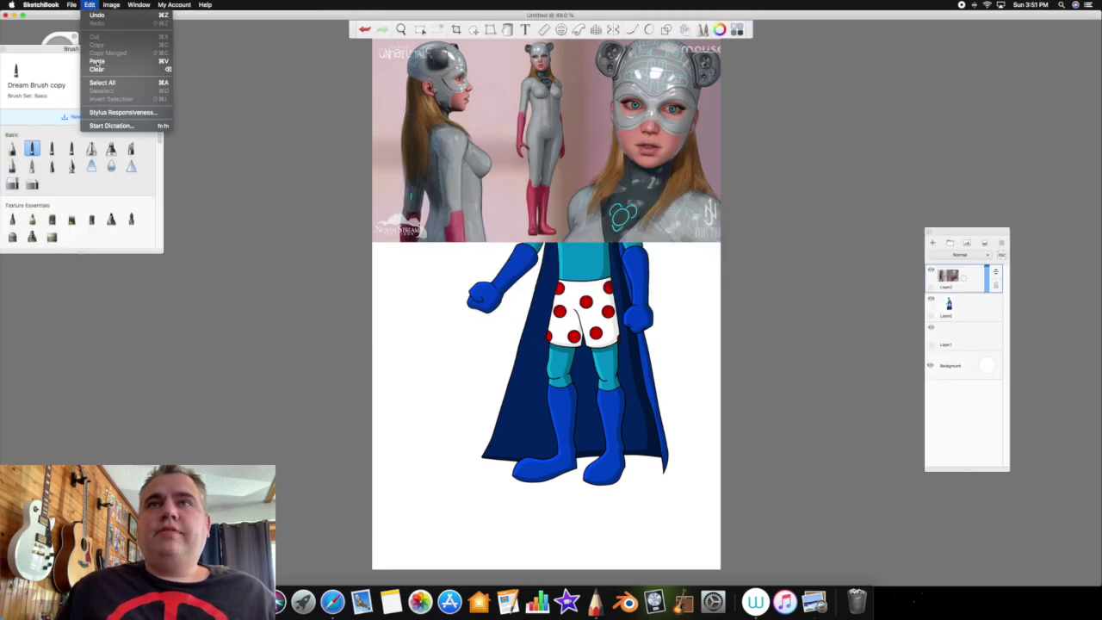
pyautogui.click(100, 62)
pyautogui.moveTo(310, 189); pyautogui.dragTo(300, 207)
pyautogui.moveTo(384, 217); pyautogui.dragTo(302, 249)
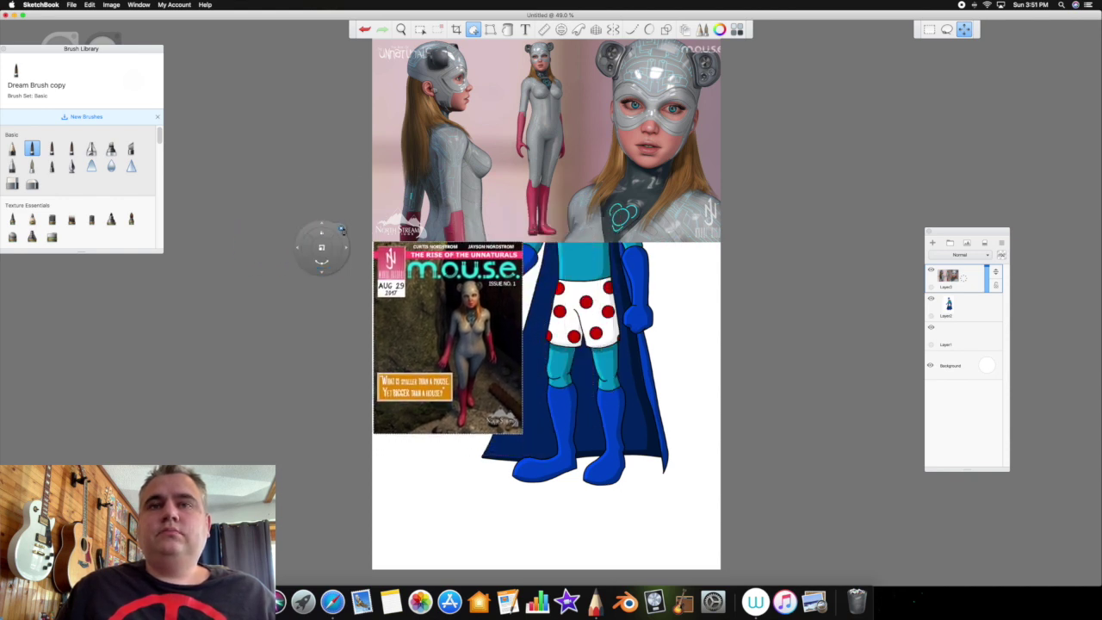
pyautogui.click(341, 229)
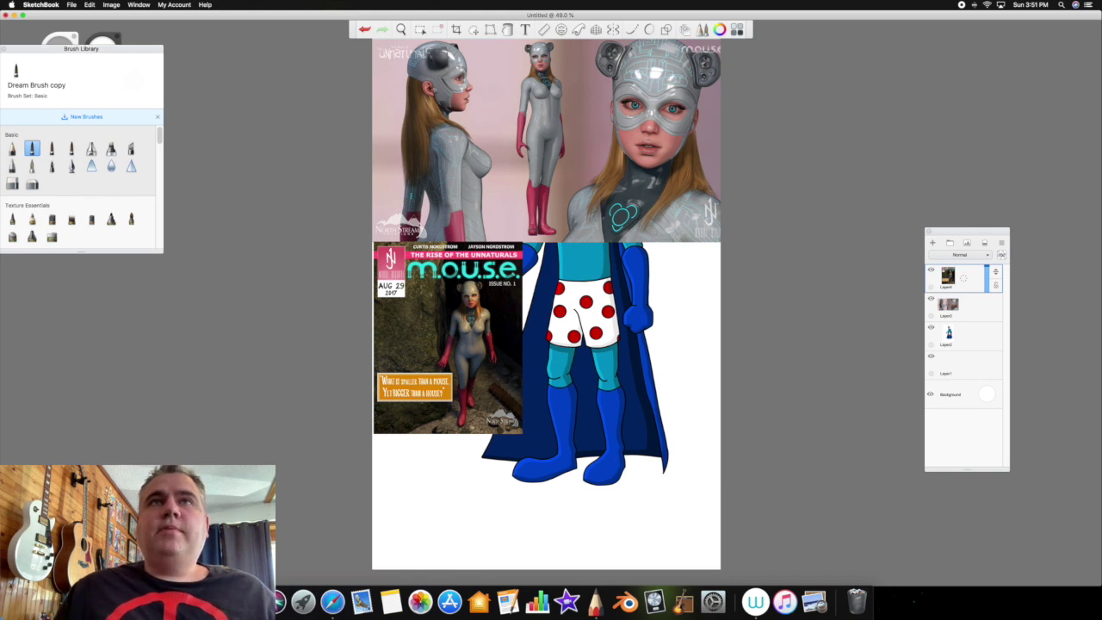
# Open IMG_1176.JPG from the Reference folder in Preview, copy the entire image, and close it
pyautogui.click(246, 601)
pyautogui.doubleClick(519, 156)
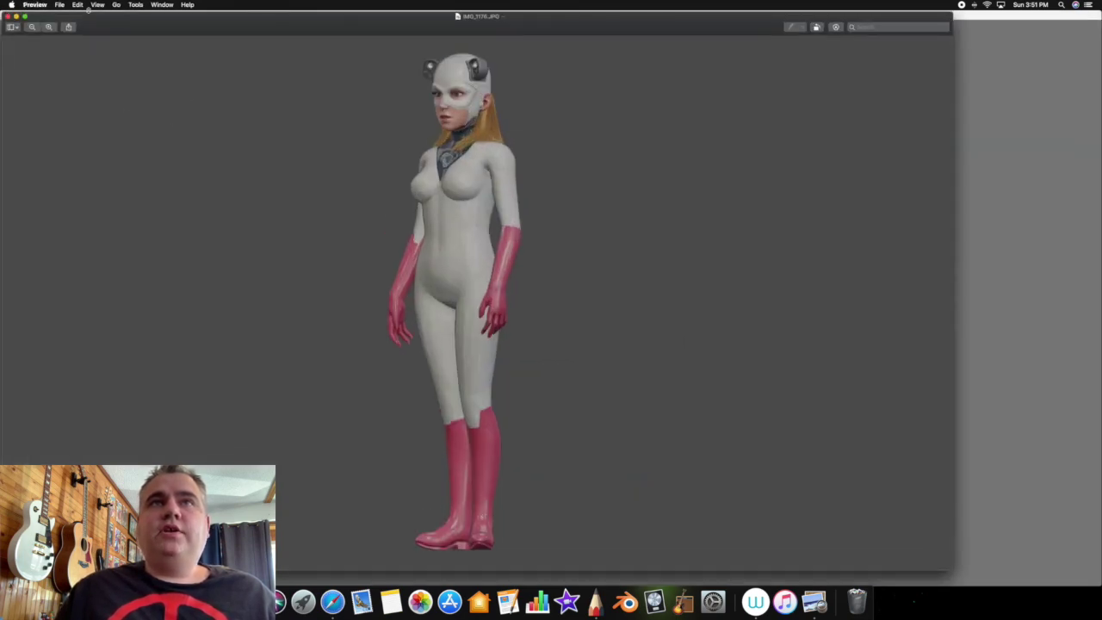
pyautogui.click(78, 4)
pyautogui.click(90, 68)
pyautogui.click(78, 4)
pyautogui.click(84, 44)
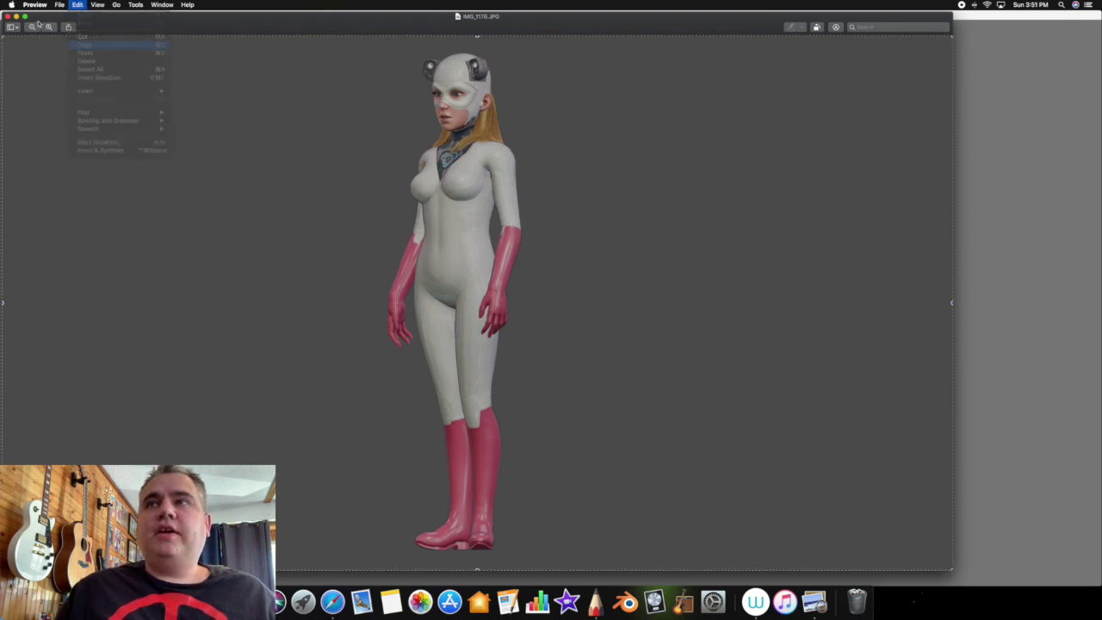
pyautogui.click(8, 17)
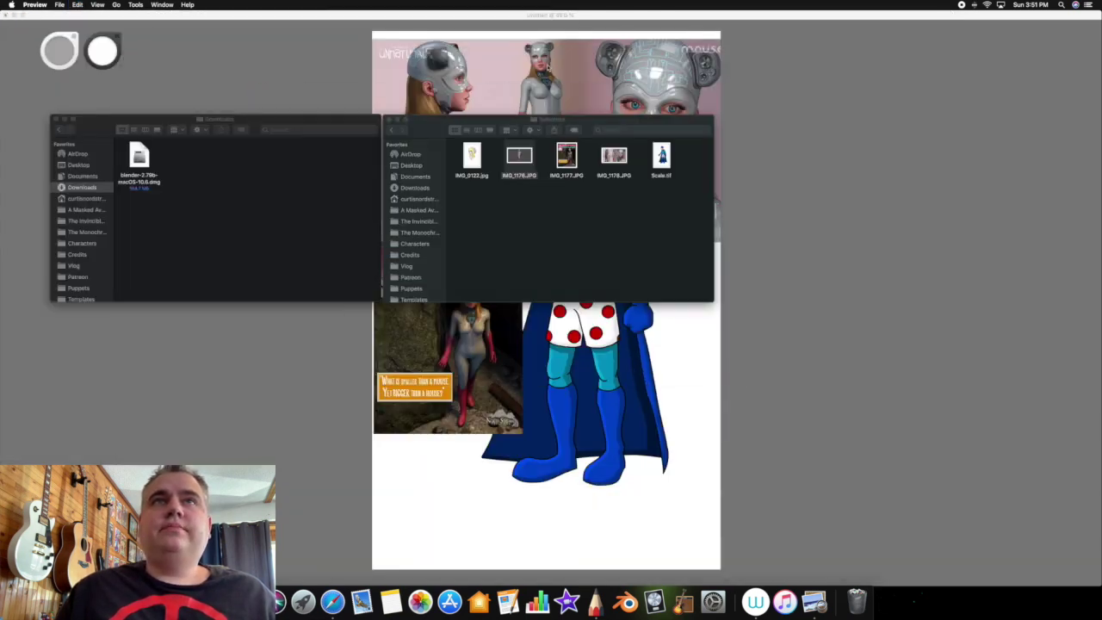
# Paste the full-body character render into the SketchBook canvas as a new layer in the middle of the page
pyautogui.click(593, 15)
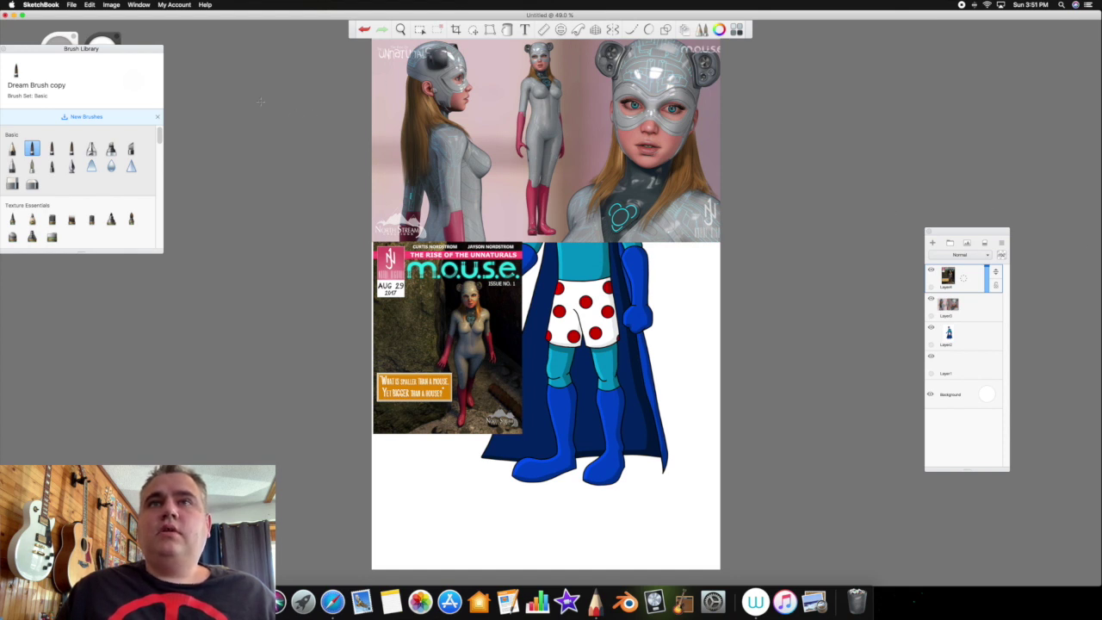
pyautogui.click(89, 5)
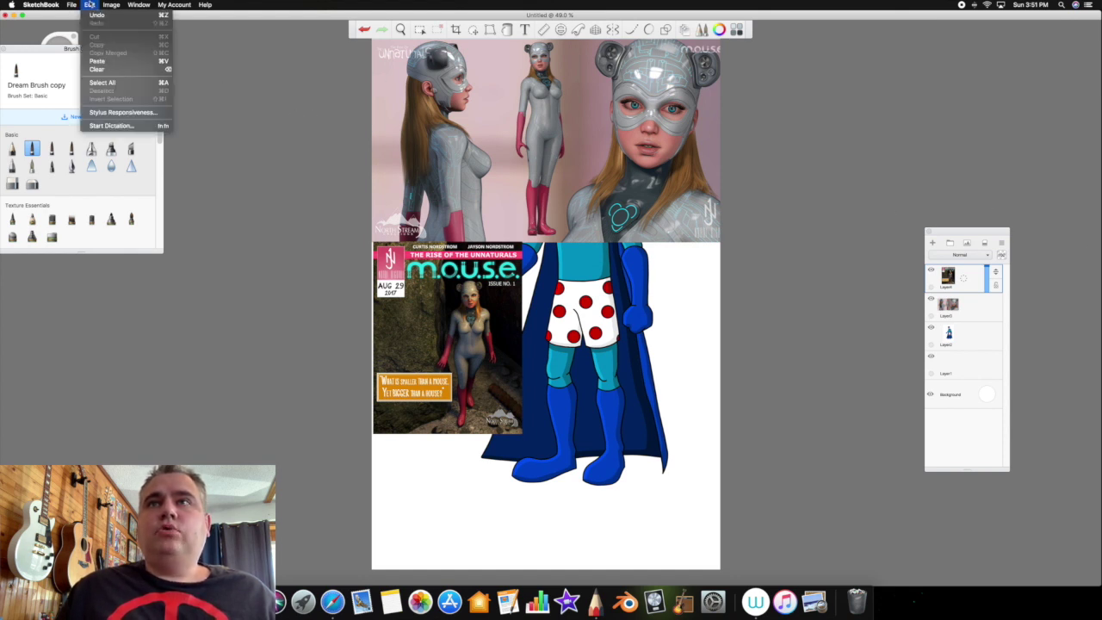
pyautogui.click(97, 60)
pyautogui.moveTo(310, 176); pyautogui.dragTo(297, 177)
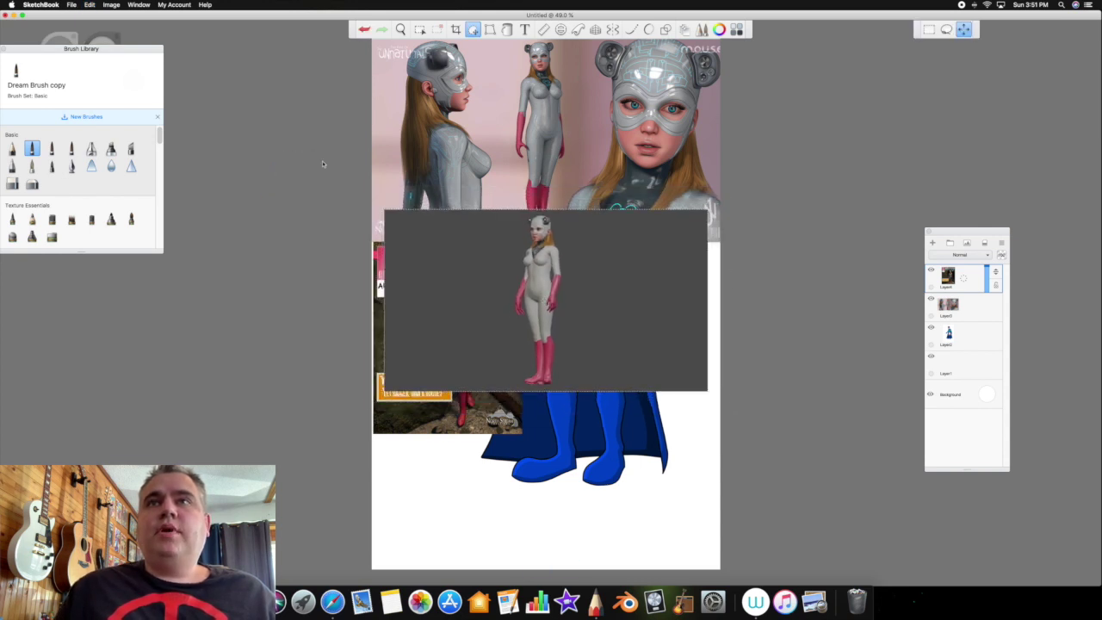
pyautogui.click(322, 166)
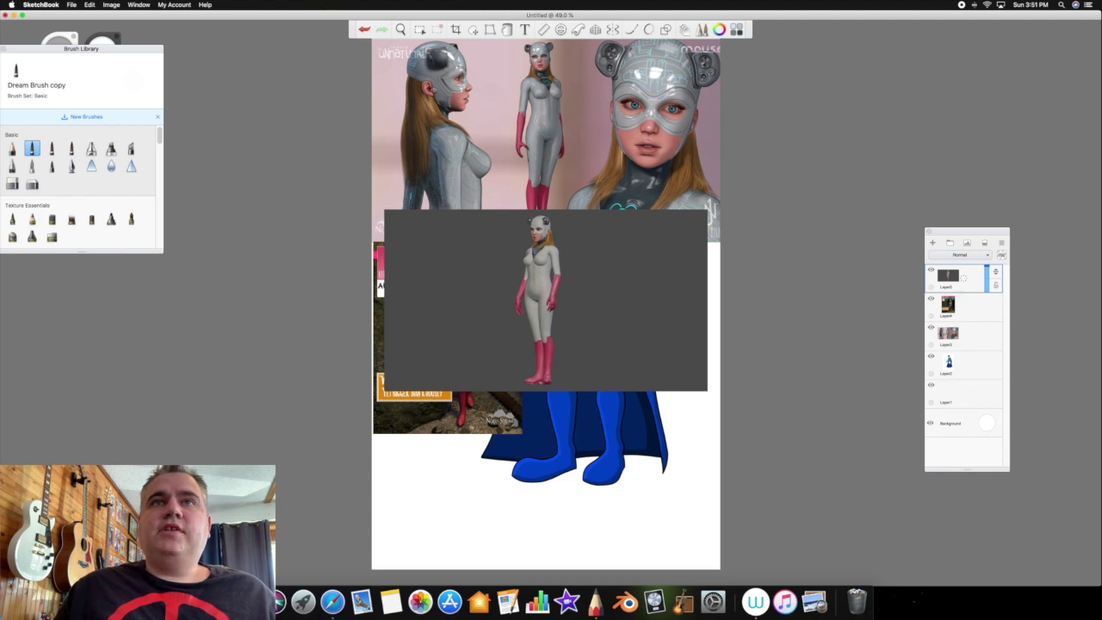
# Open the blonde head drawing from the Reference folder in Preview, copy the entire image, and close it
pyautogui.press('super+Tab')
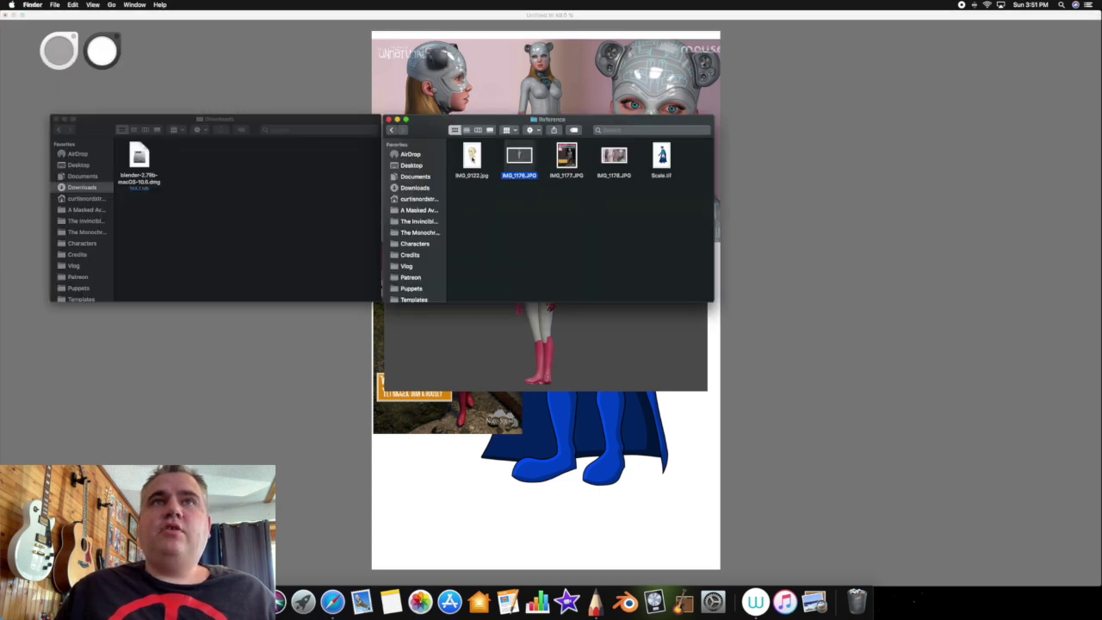
pyautogui.doubleClick(473, 164)
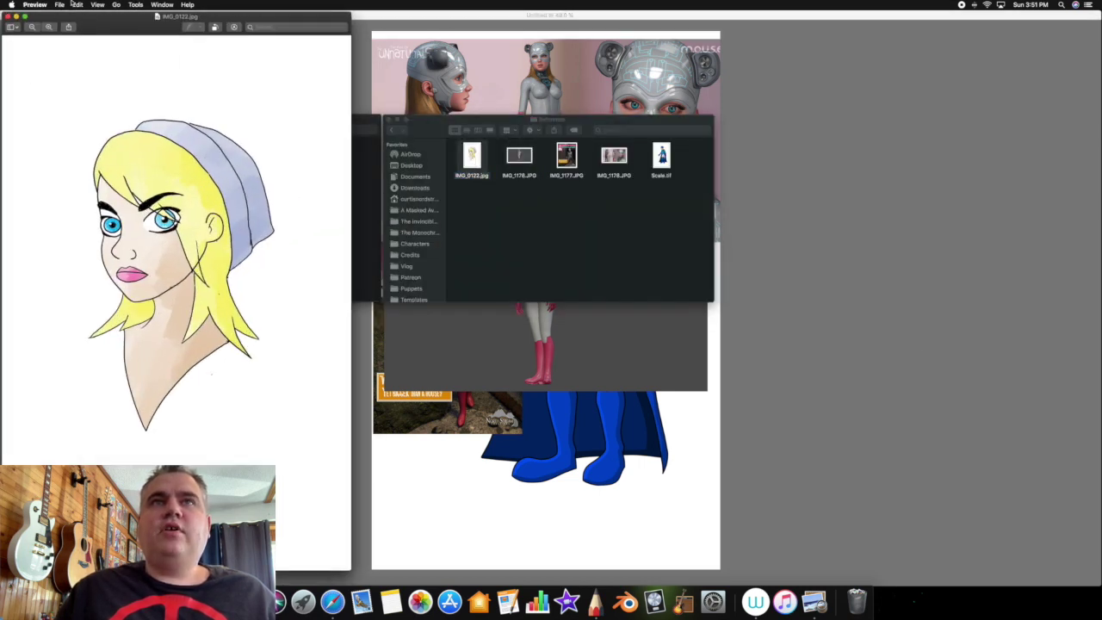
pyautogui.click(74, 4)
pyautogui.click(91, 69)
pyautogui.click(78, 5)
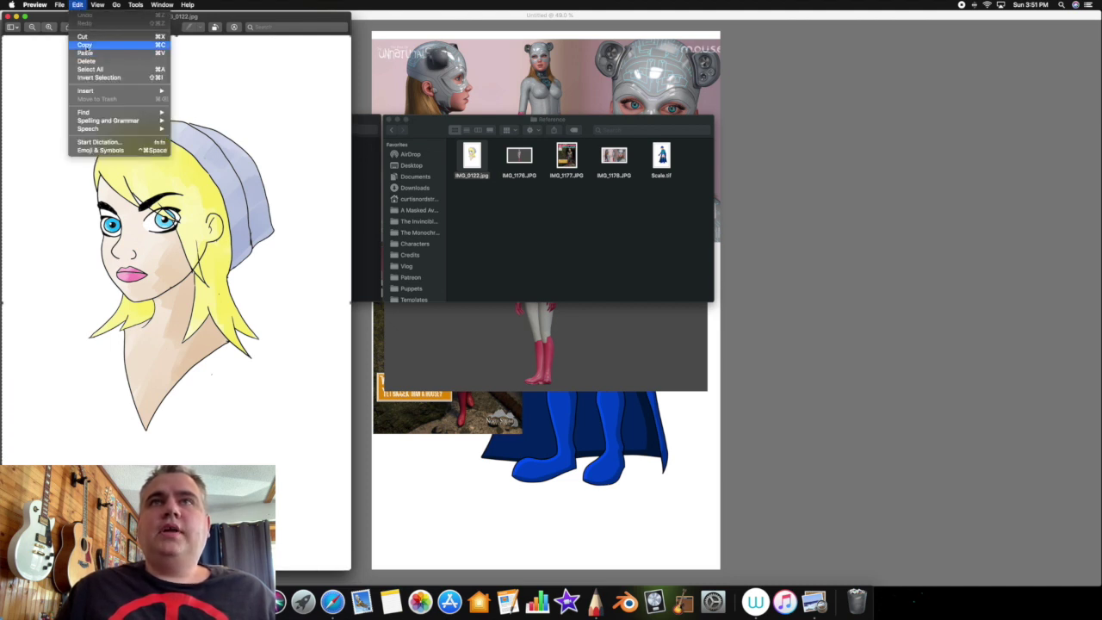
pyautogui.click(84, 45)
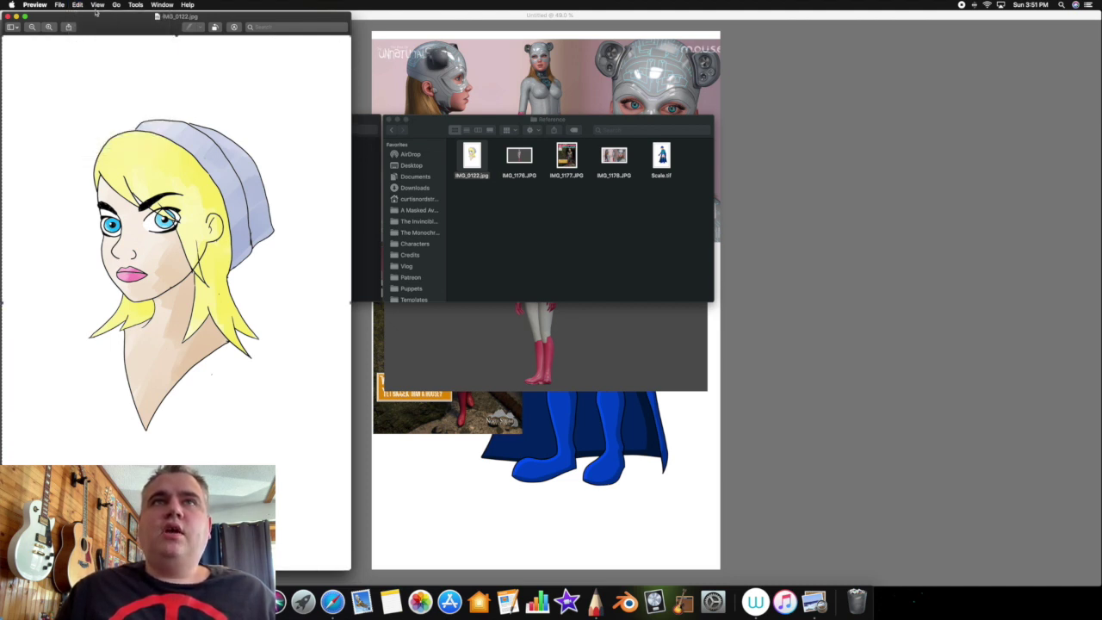
pyautogui.press('super+w')
# Paste the blonde head drawing into the SketchBook canvas as a new layer, scaled down over the body render
pyautogui.click(472, 14)
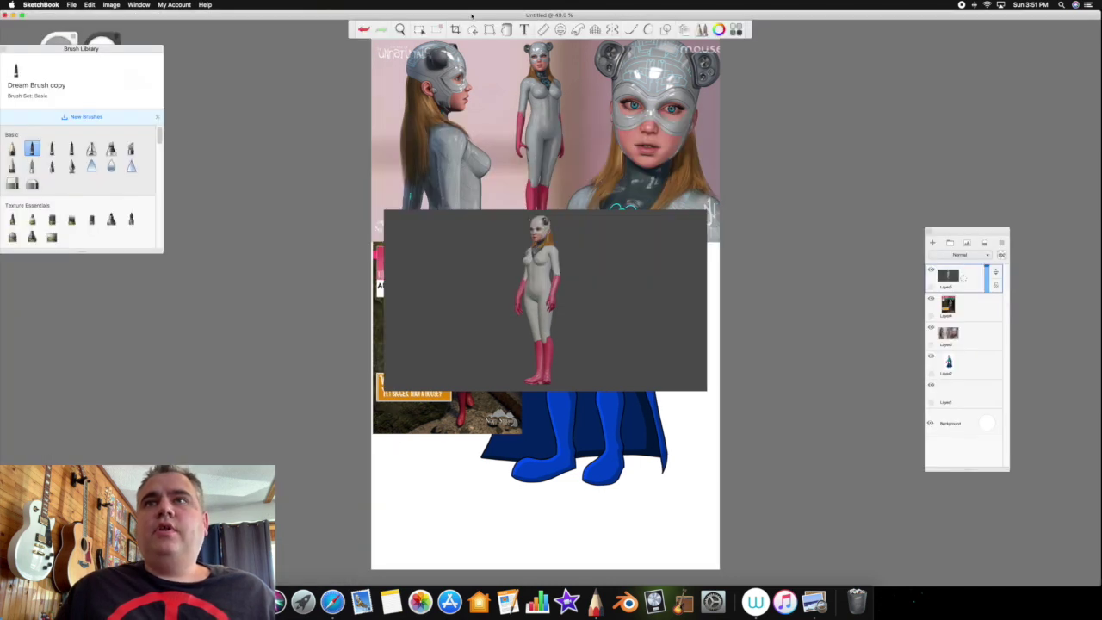
pyautogui.click(90, 5)
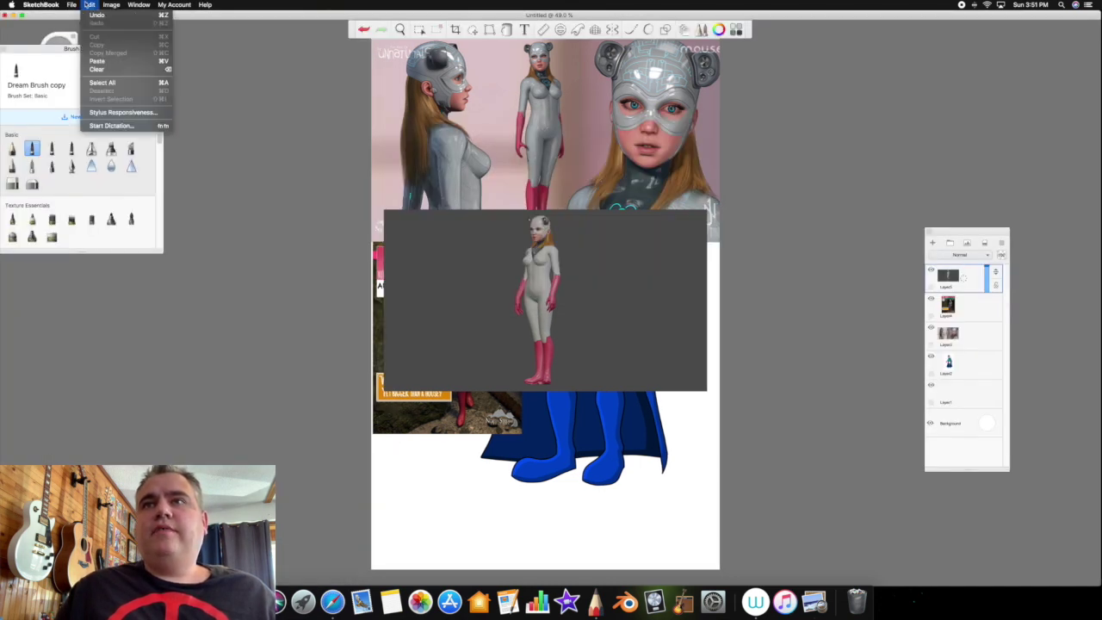
pyautogui.click(97, 62)
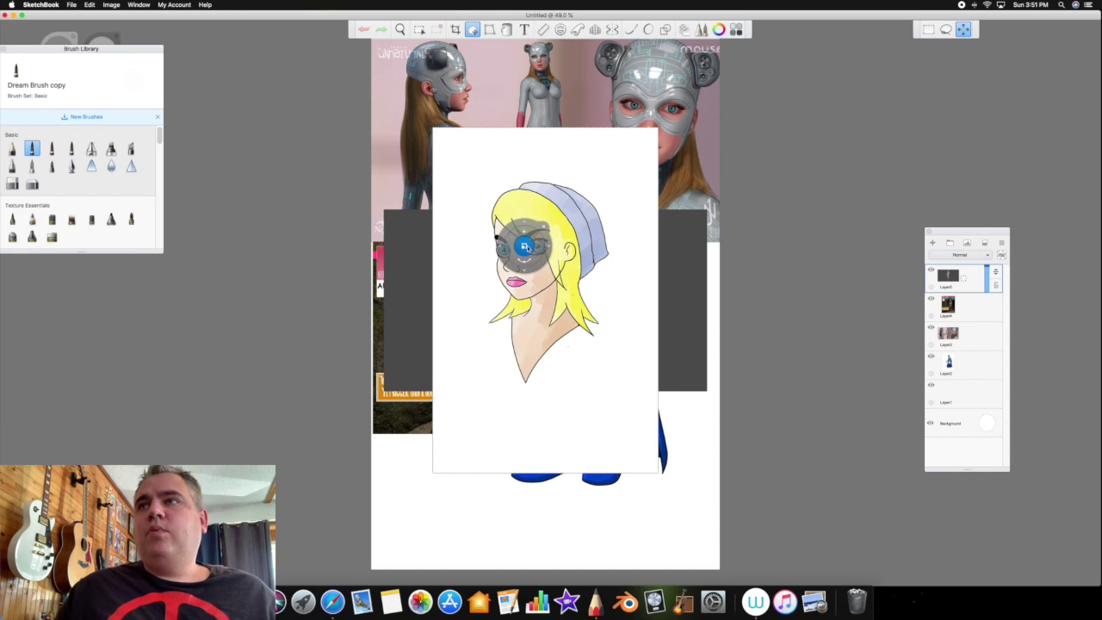
pyautogui.moveTo(520, 252); pyautogui.dragTo(543, 199)
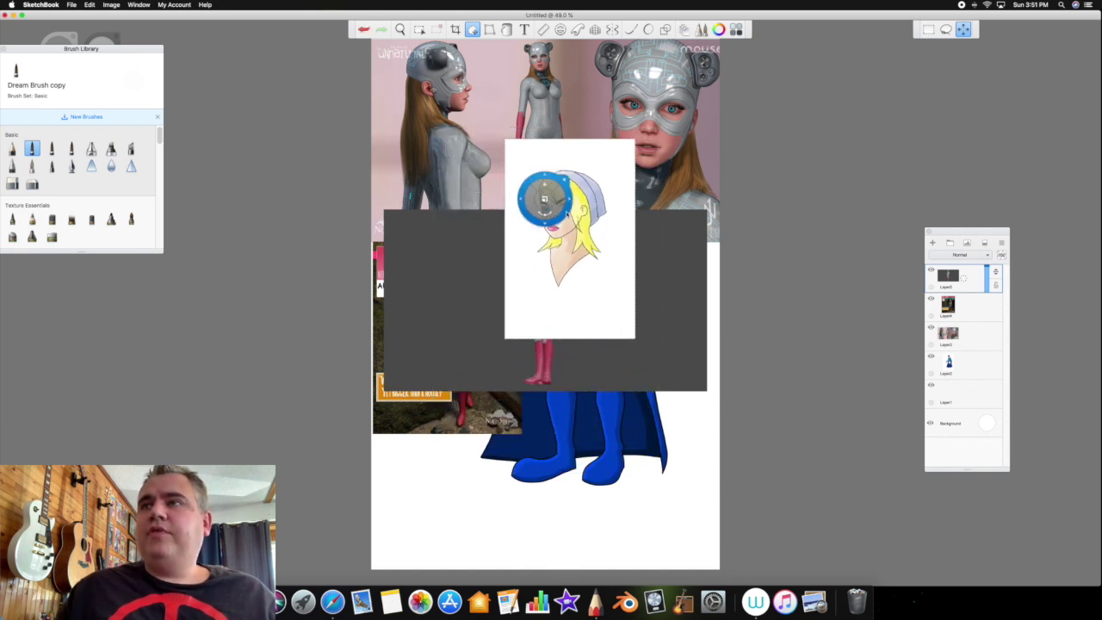
pyautogui.click(565, 180)
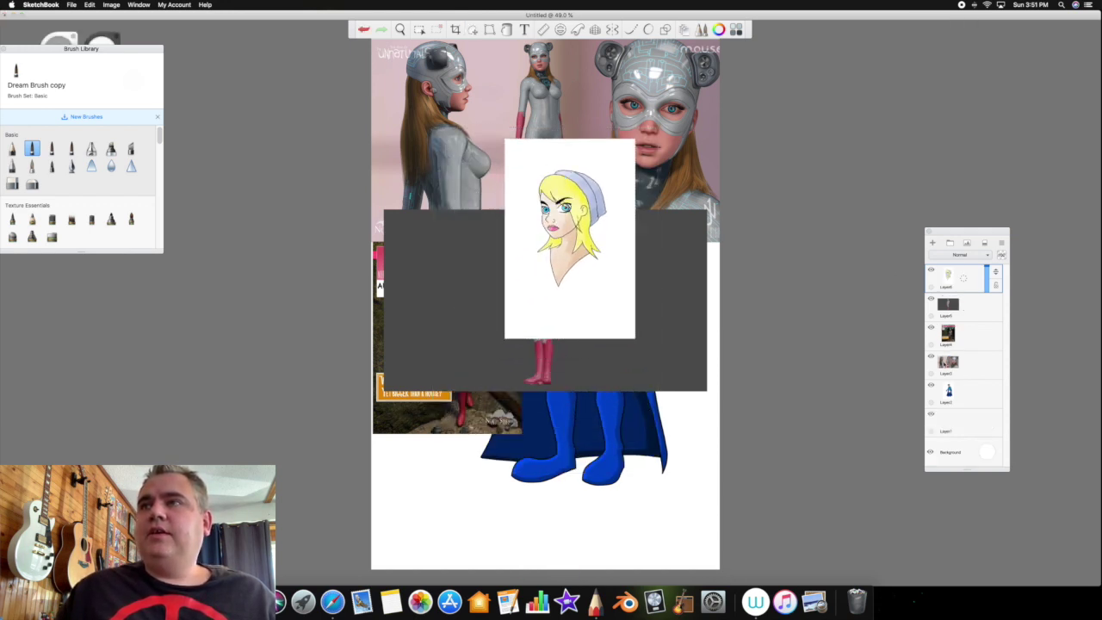
# Hide the three-view image, comic cover and full-body render layers
pyautogui.click(931, 356)
pyautogui.click(931, 327)
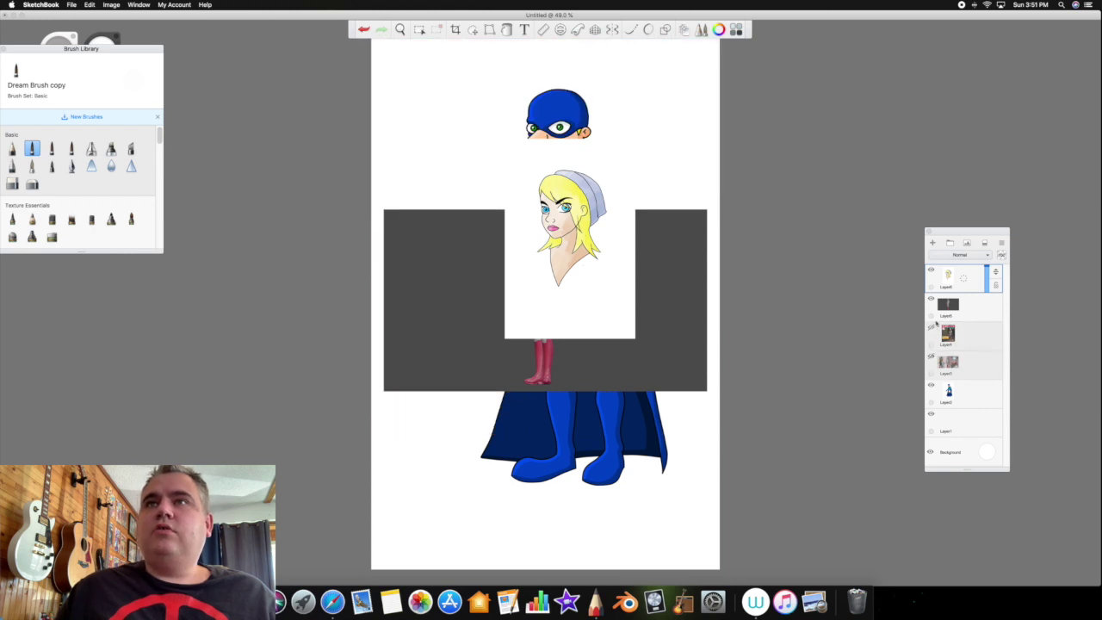
pyautogui.click(933, 300)
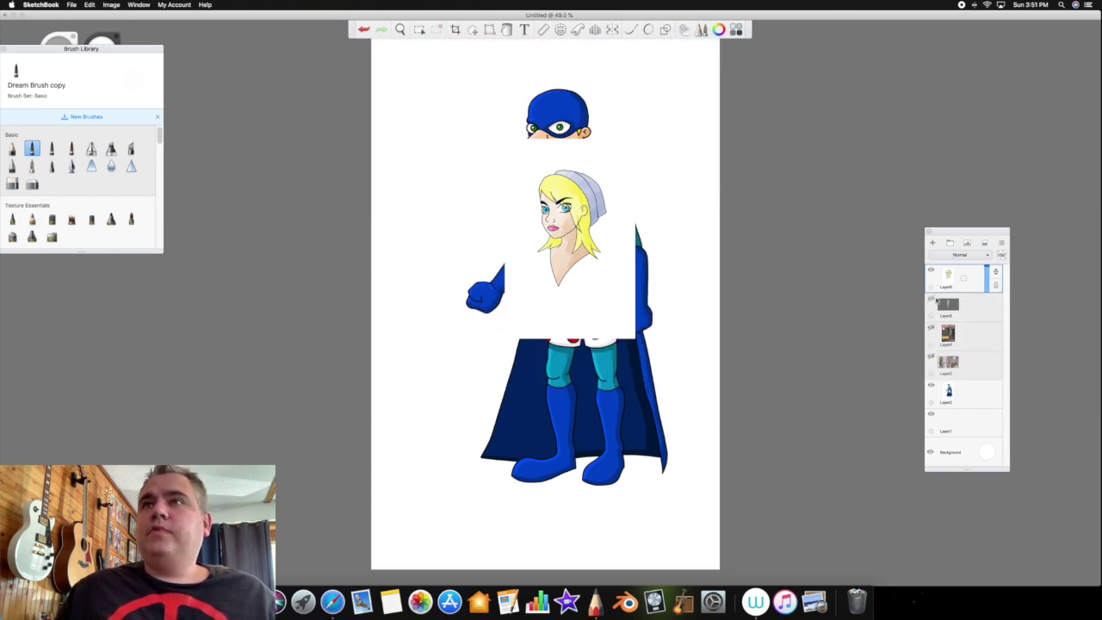
# Select the white background around the blonde head drawing with the Magic Wand, delete it, and deselect
pyautogui.click(419, 29)
pyautogui.click(915, 29)
pyautogui.click(642, 276)
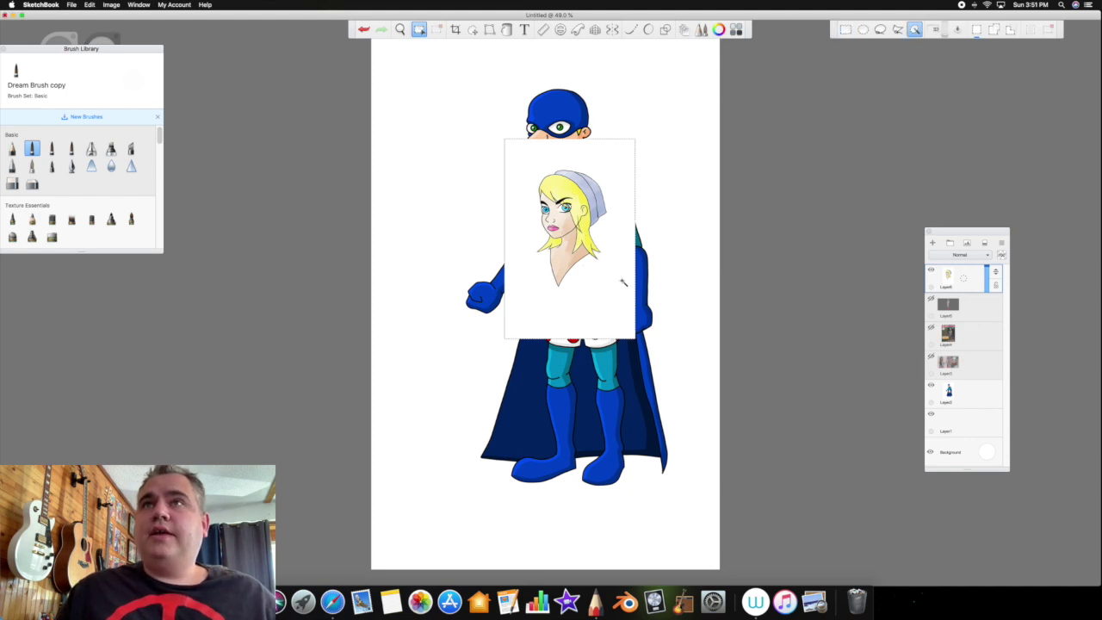
pyautogui.press('Delete')
pyautogui.click(438, 31)
# Move and fit the blonde head drawing over the blue superhero's head
pyautogui.click(473, 29)
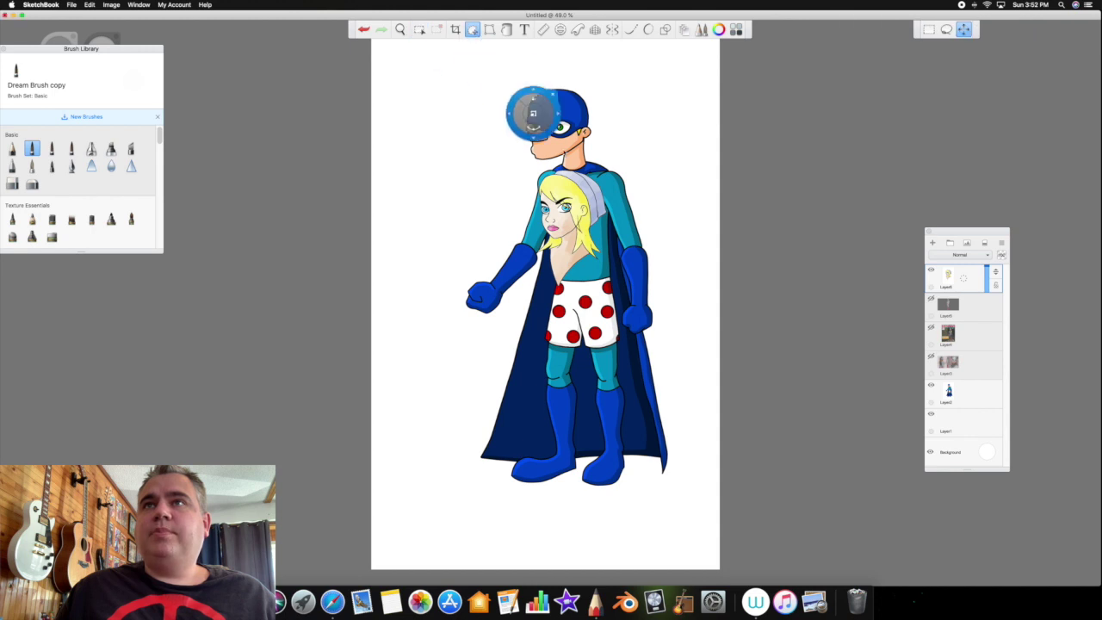
pyautogui.moveTo(585, 178); pyautogui.dragTo(617, 115)
pyautogui.click(897, 320)
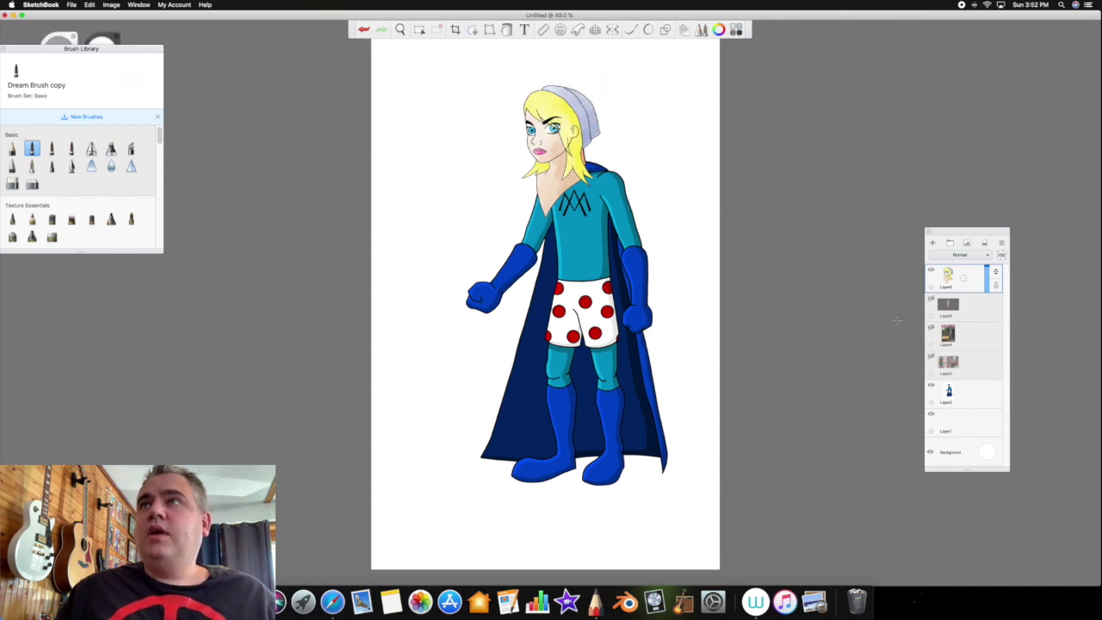
# Show the full-body render layer, remove its dark grey background with the Magic Wand, and deselect
pyautogui.click(930, 300)
pyautogui.click(968, 310)
pyautogui.click(419, 29)
pyautogui.click(647, 318)
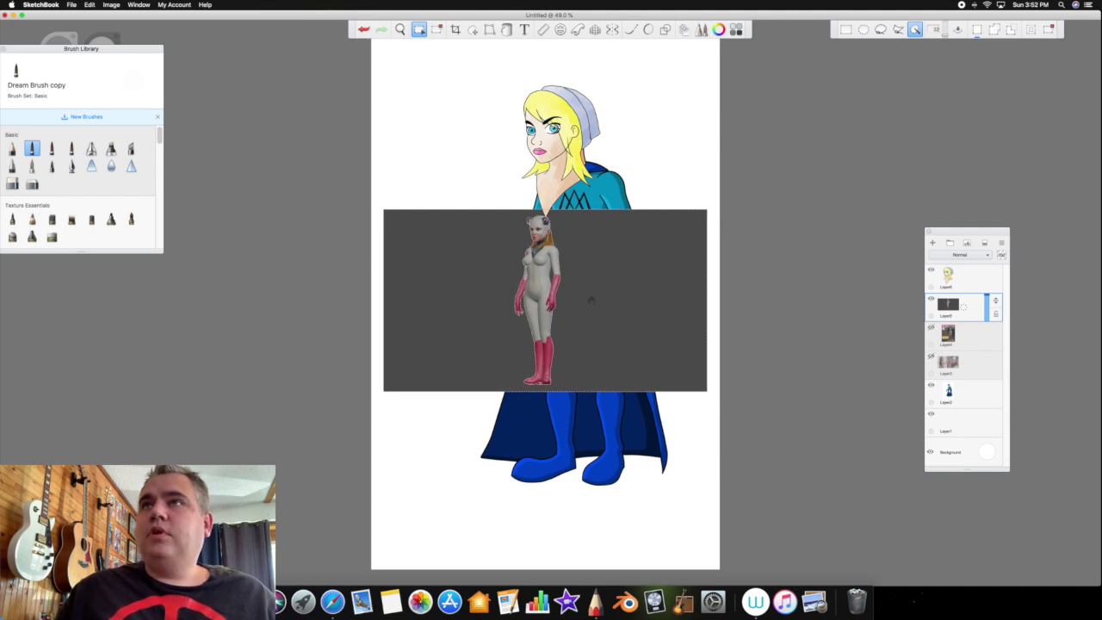
pyautogui.click(944, 34)
pyautogui.click(438, 31)
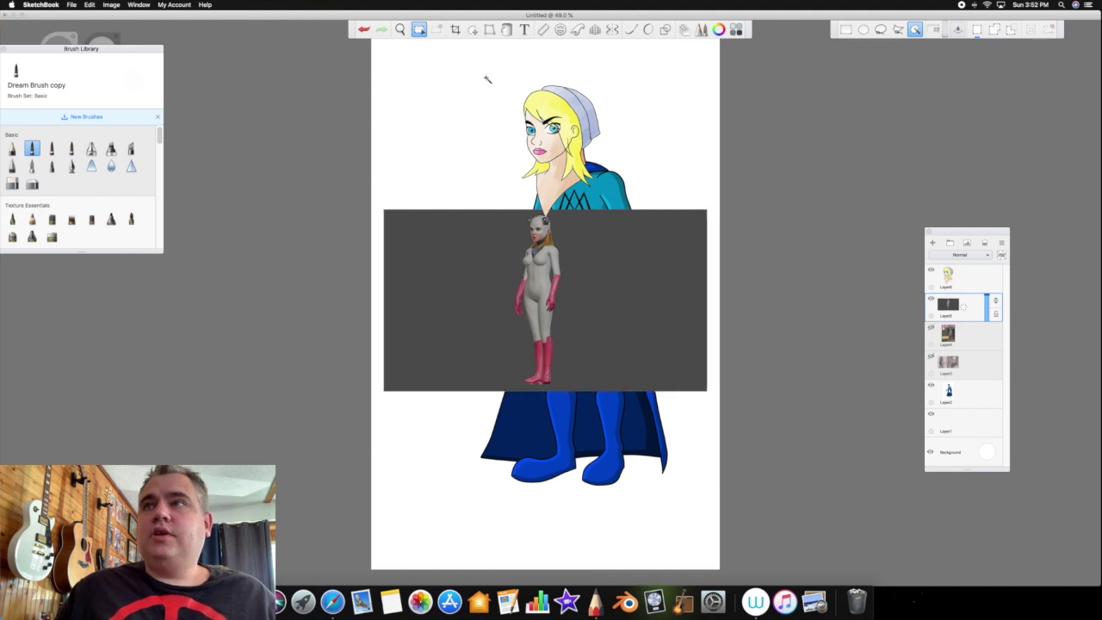
pyautogui.click(607, 256)
pyautogui.press('Delete')
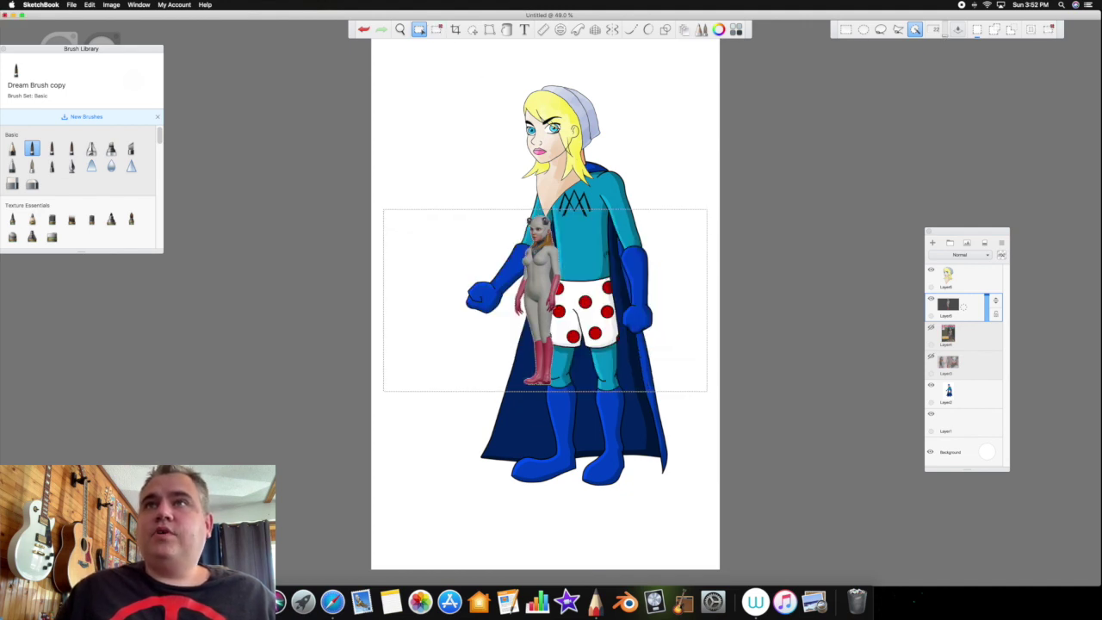
pyautogui.click(436, 29)
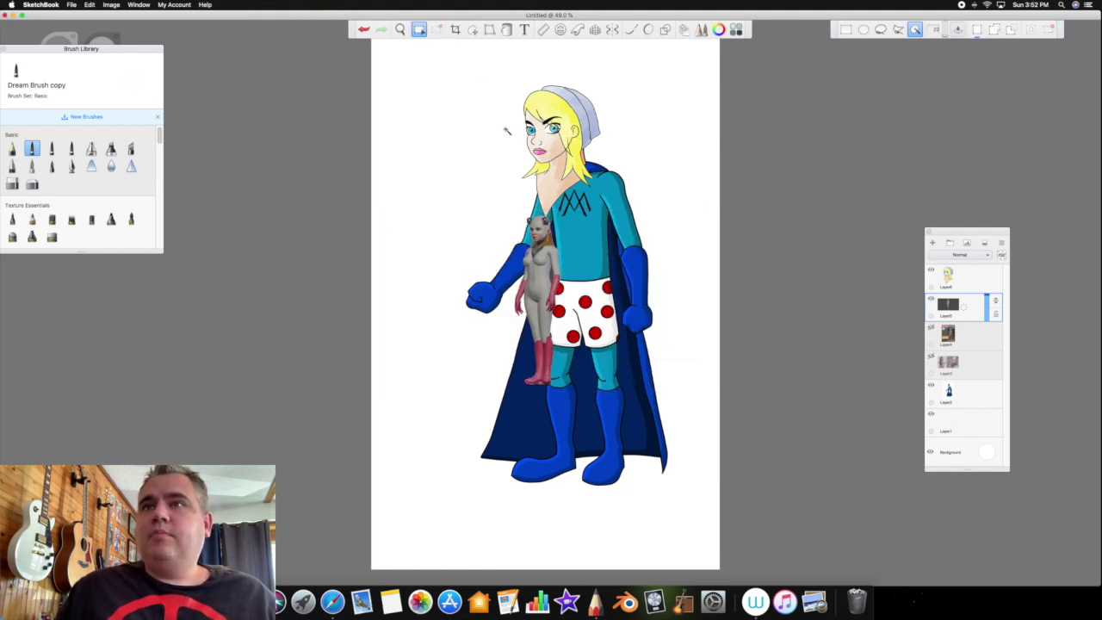
# Enlarge the full-body render to match the superhero's height and place it beneath the blonde head
pyautogui.click(473, 29)
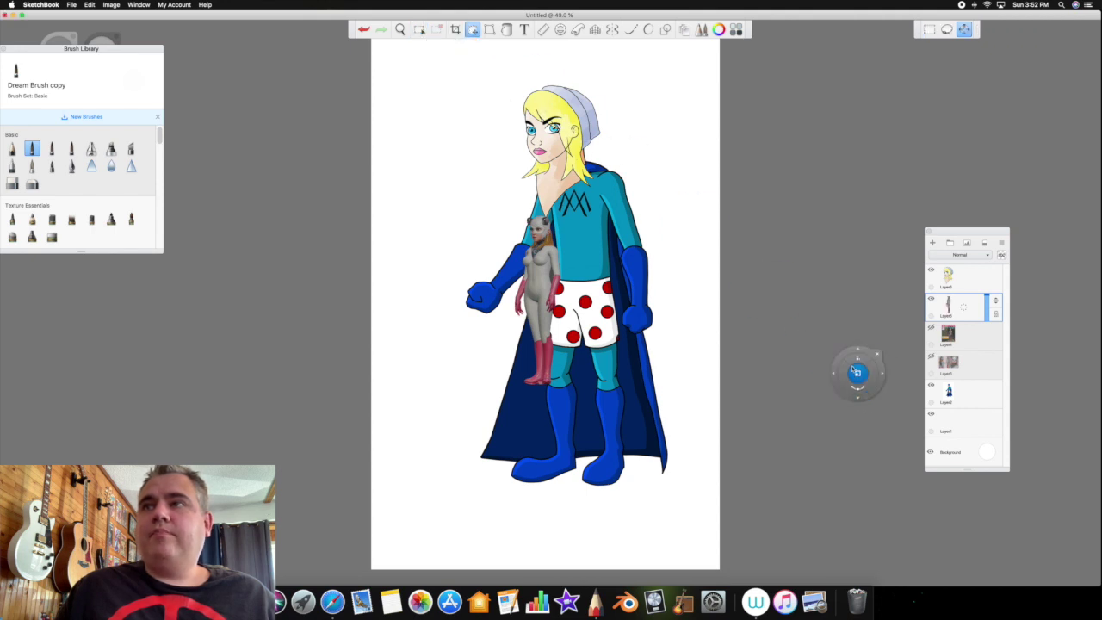
pyautogui.moveTo(859, 372); pyautogui.dragTo(897, 376)
pyautogui.click(936, 401)
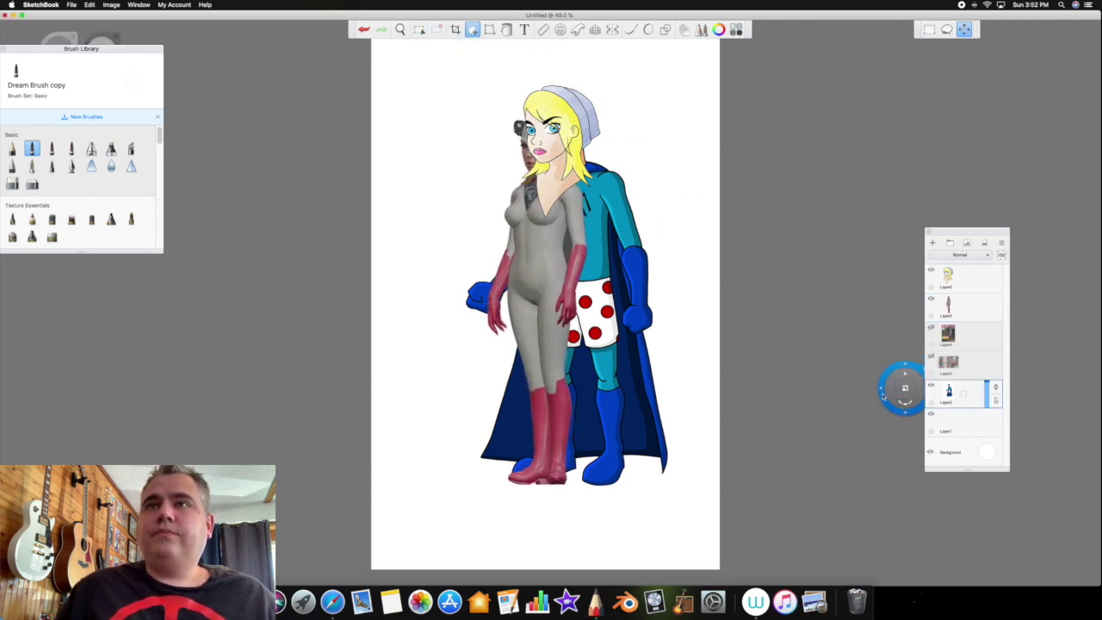
pyautogui.click(948, 306)
pyautogui.moveTo(798, 307); pyautogui.dragTo(871, 316)
pyautogui.click(800, 279)
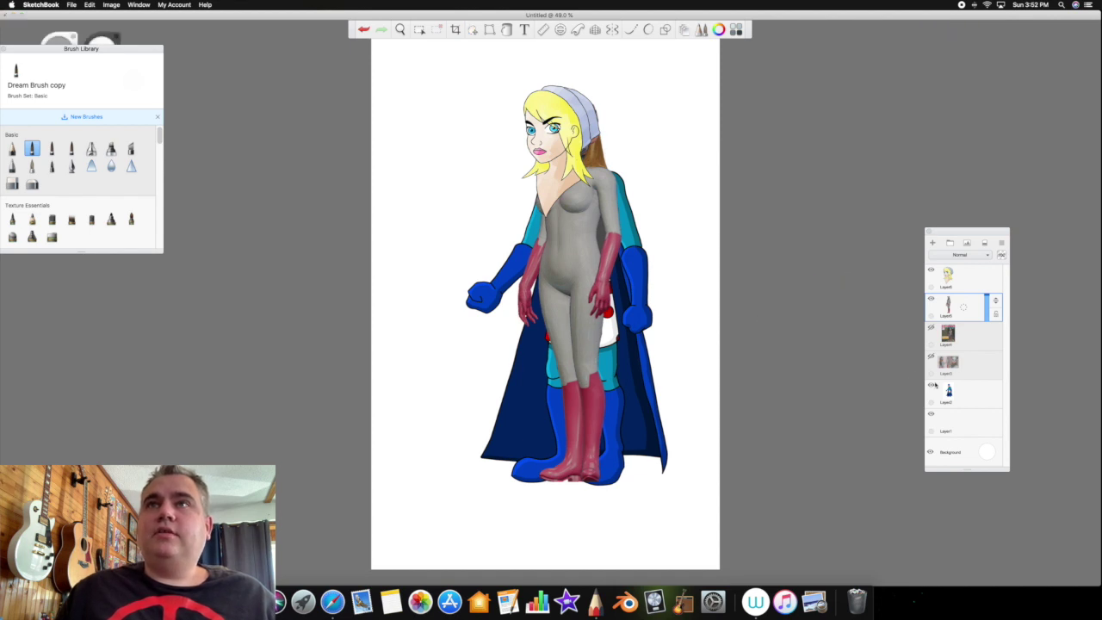
# Hide the blue superhero layer and shift the body render slightly left to line up under the blonde head
pyautogui.click(930, 385)
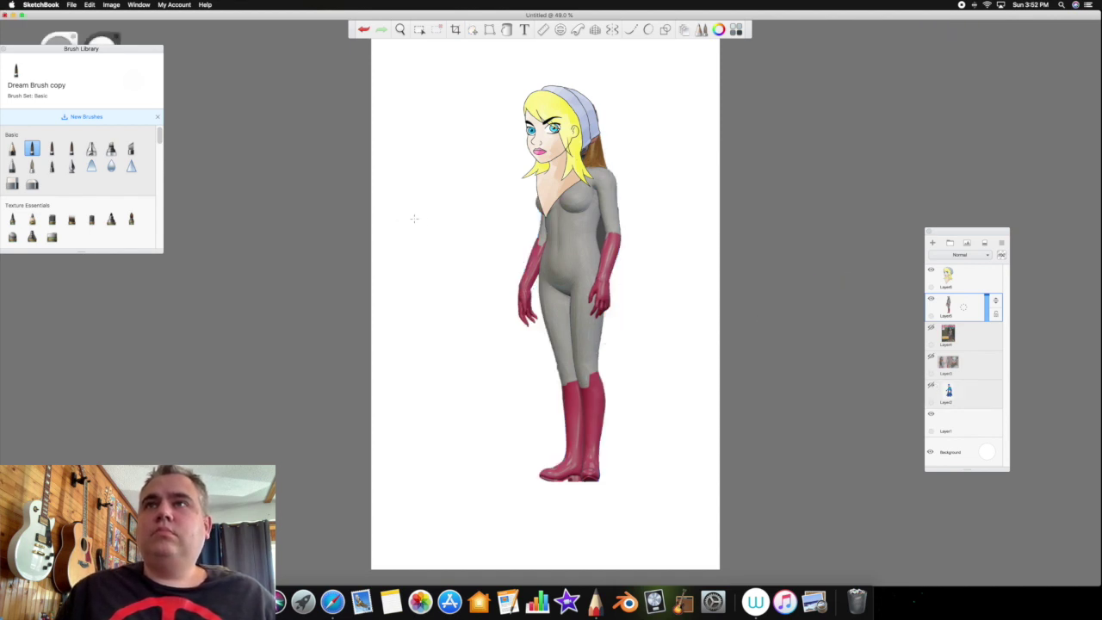
pyautogui.click(472, 29)
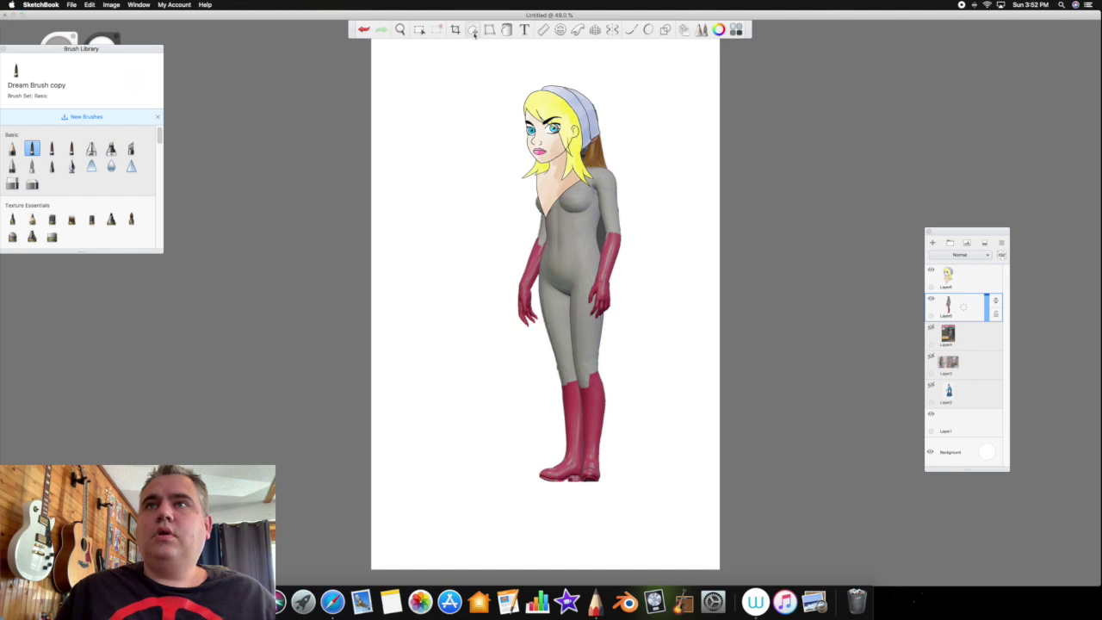
pyautogui.moveTo(492, 75); pyautogui.dragTo(482, 75)
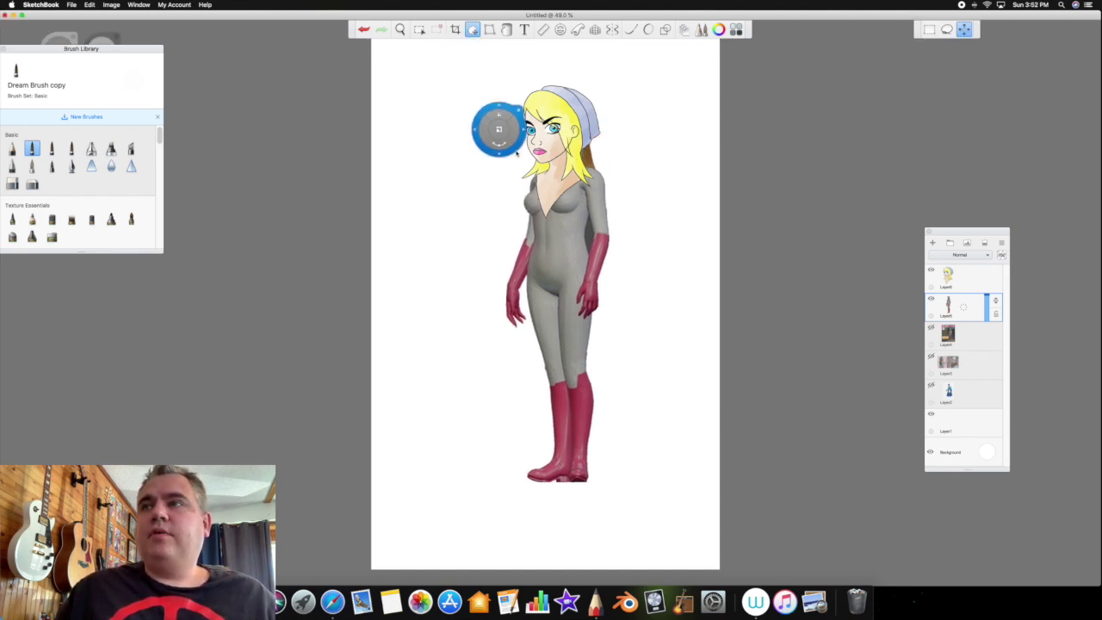
pyautogui.click(518, 111)
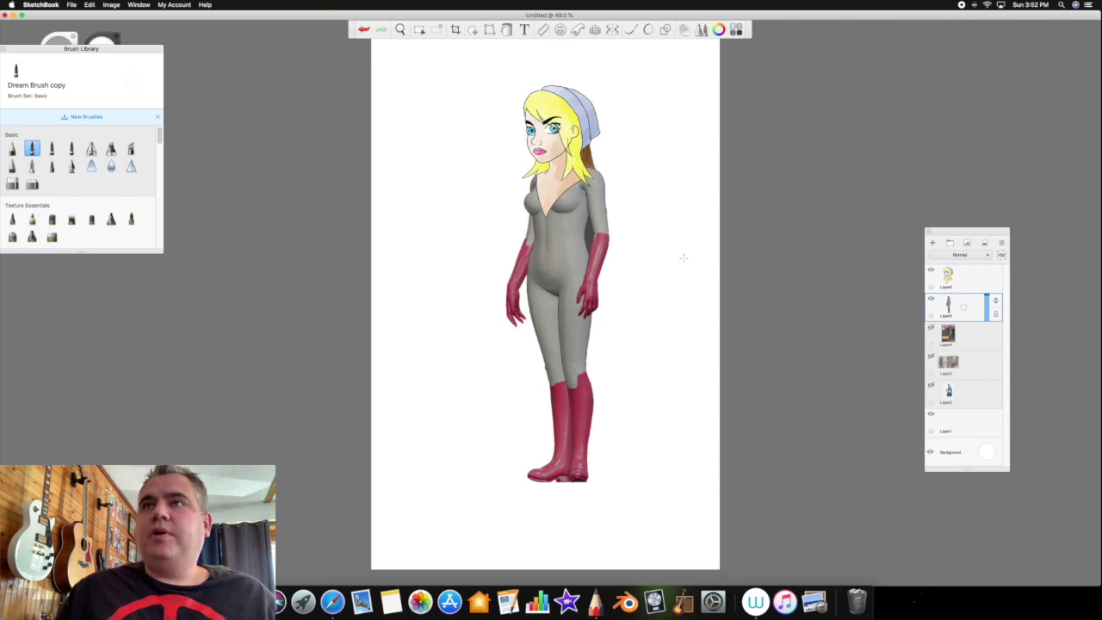
# Compare the blue superhero with the combined head and body by toggling layer visibility, ending with the superhero hidden
pyautogui.click(930, 385)
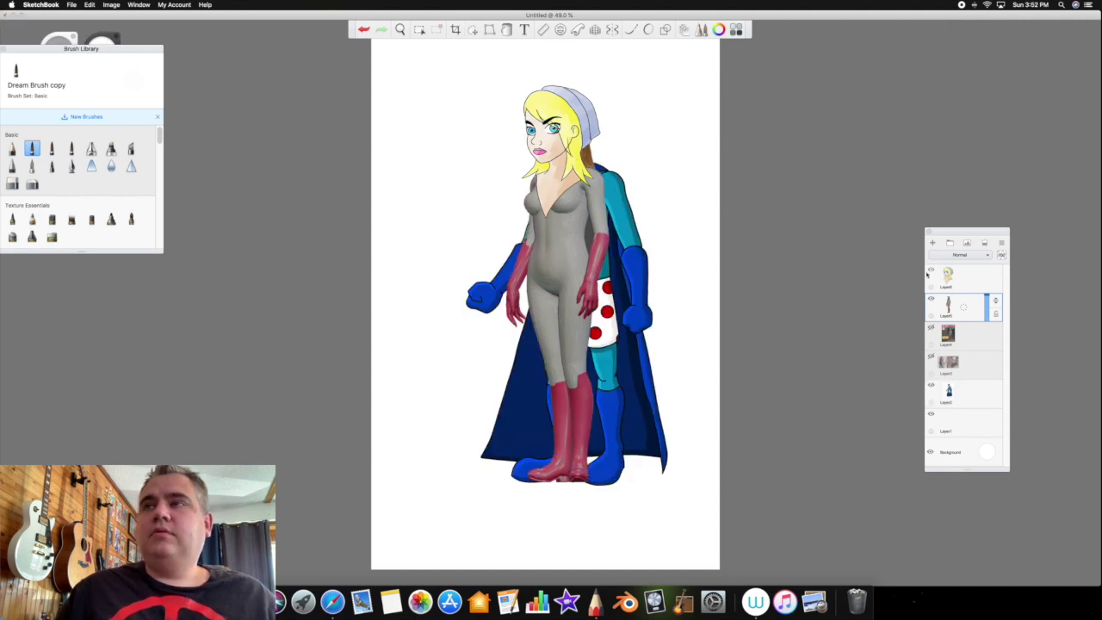
pyautogui.click(929, 299)
pyautogui.click(931, 271)
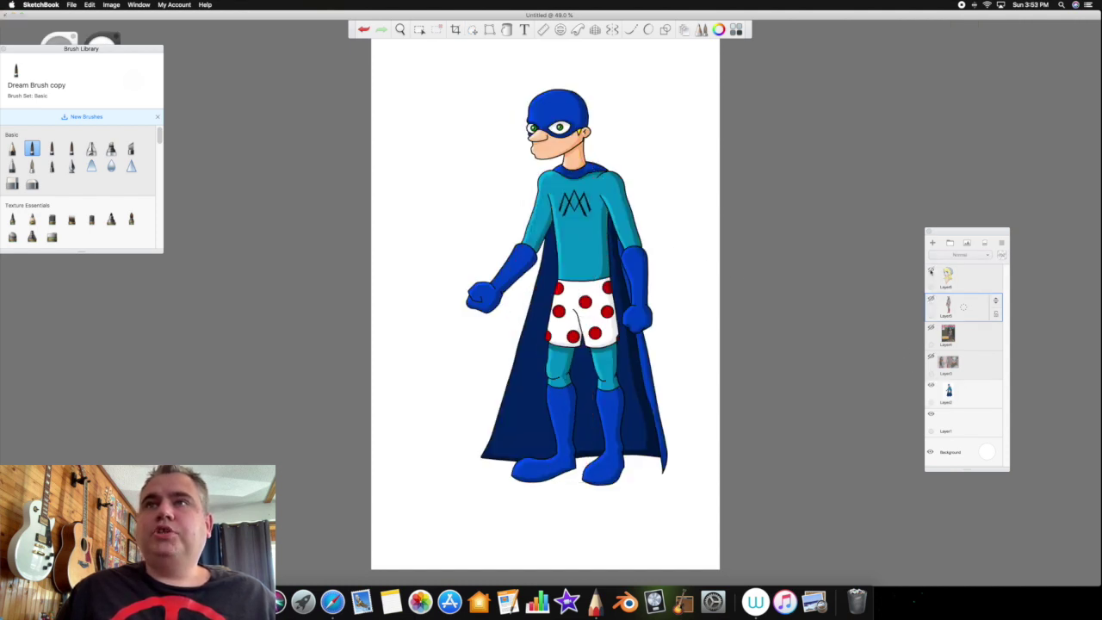
pyautogui.click(930, 270)
pyautogui.click(931, 270)
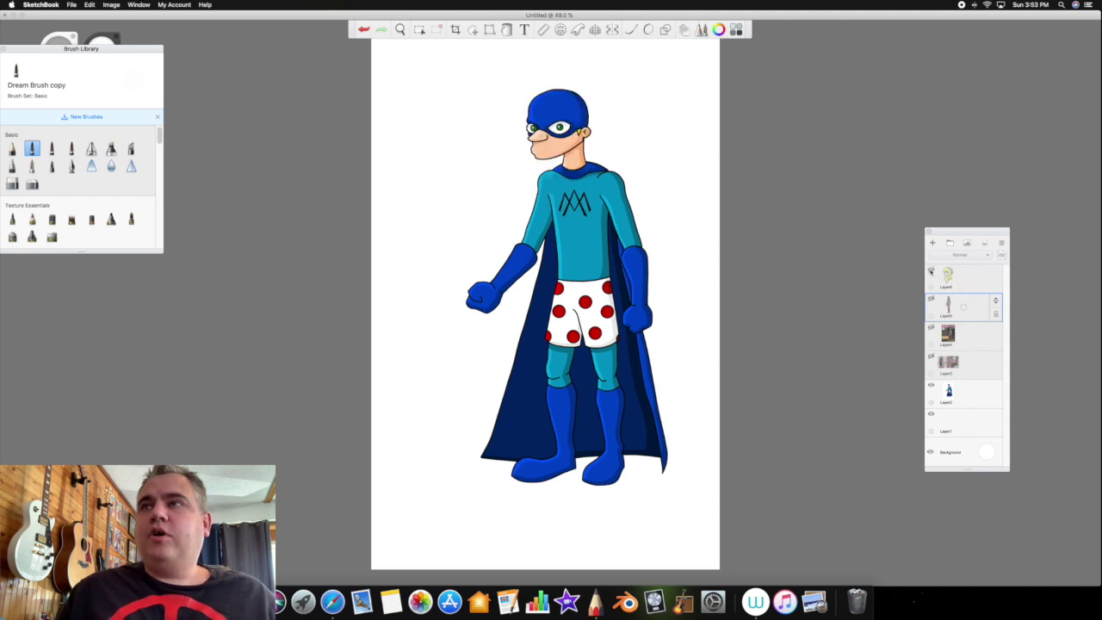
pyautogui.click(931, 271)
pyautogui.click(930, 298)
pyautogui.click(929, 385)
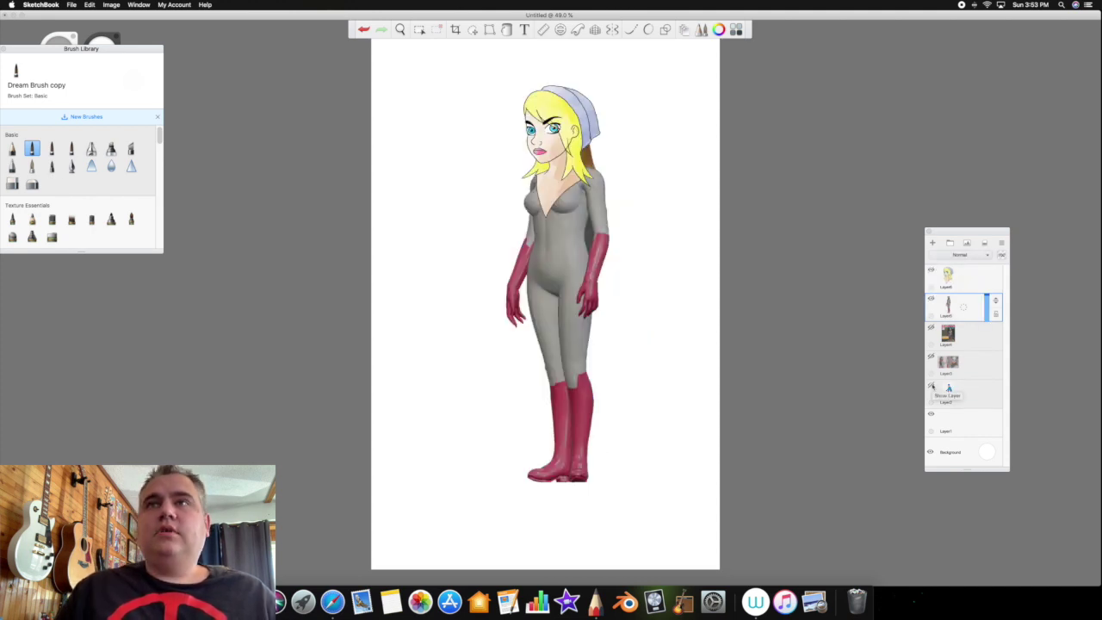